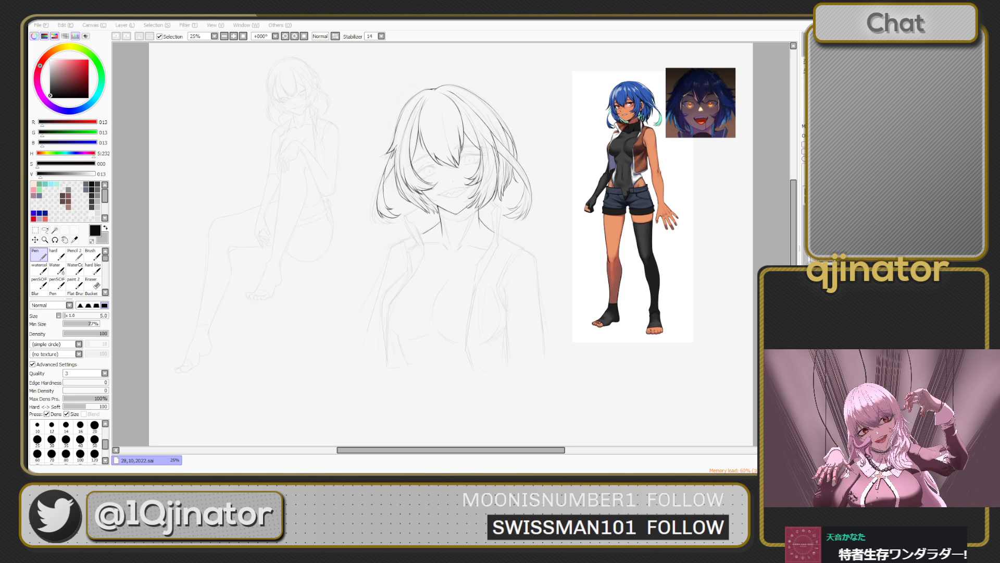
click(722, 179)
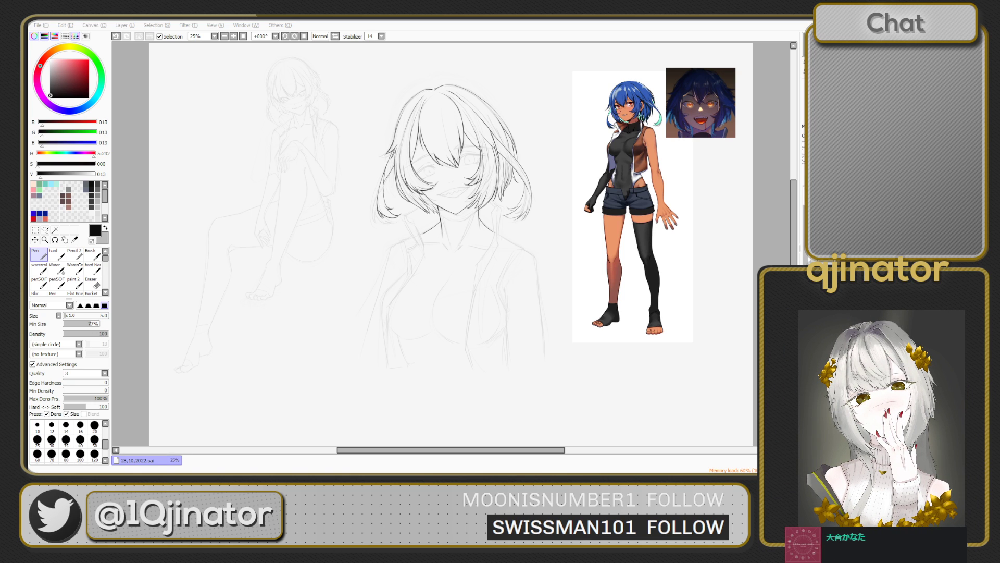
key(alt+Tab)
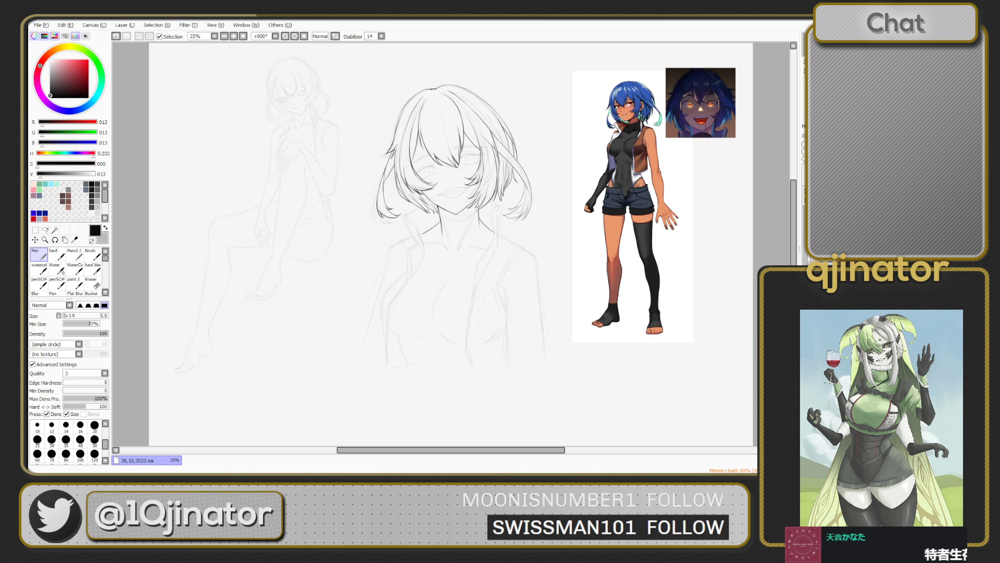
key(alt+Tab)
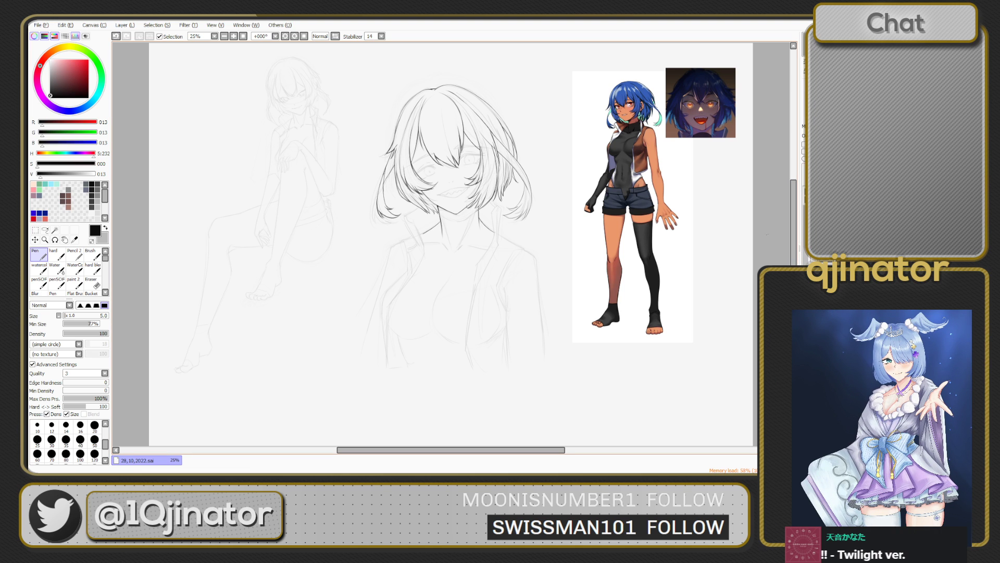
Step: Ink the upper edge of the vest collar in black, from beneath the chin to the collar's tip, following the sketch
drag(478, 254, 421, 286)
key(Page_Up)
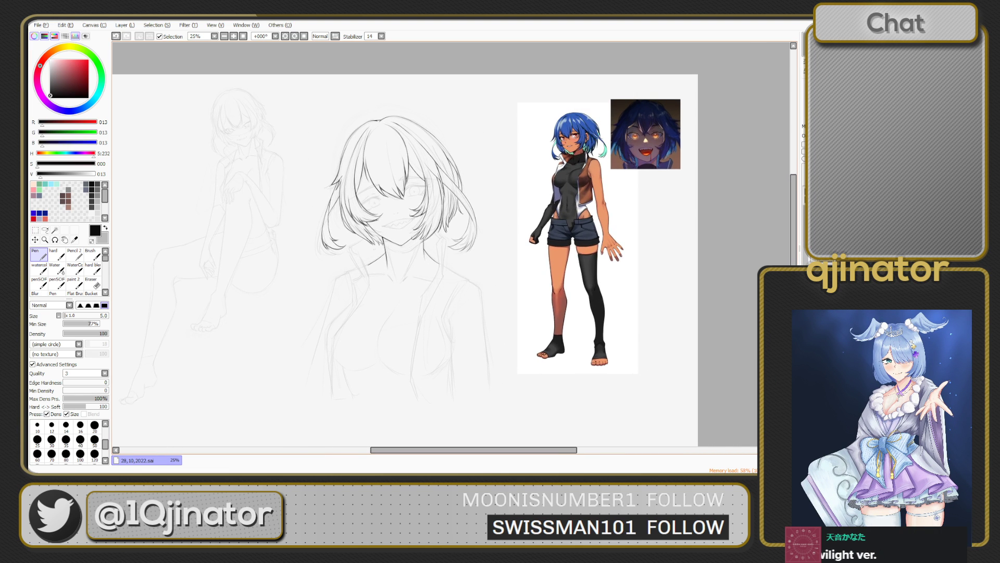
drag(351, 280, 351, 294)
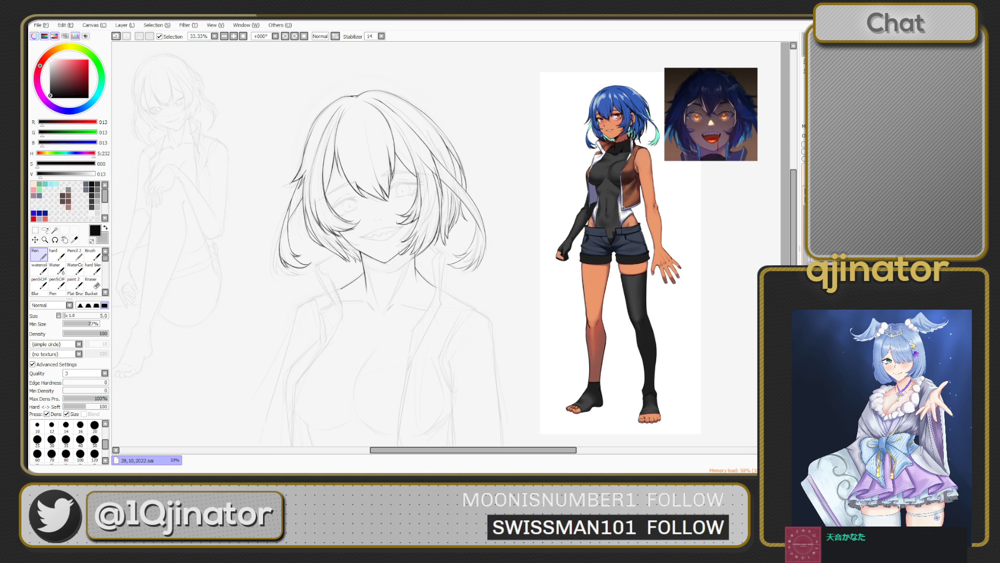
key(Page_Up)
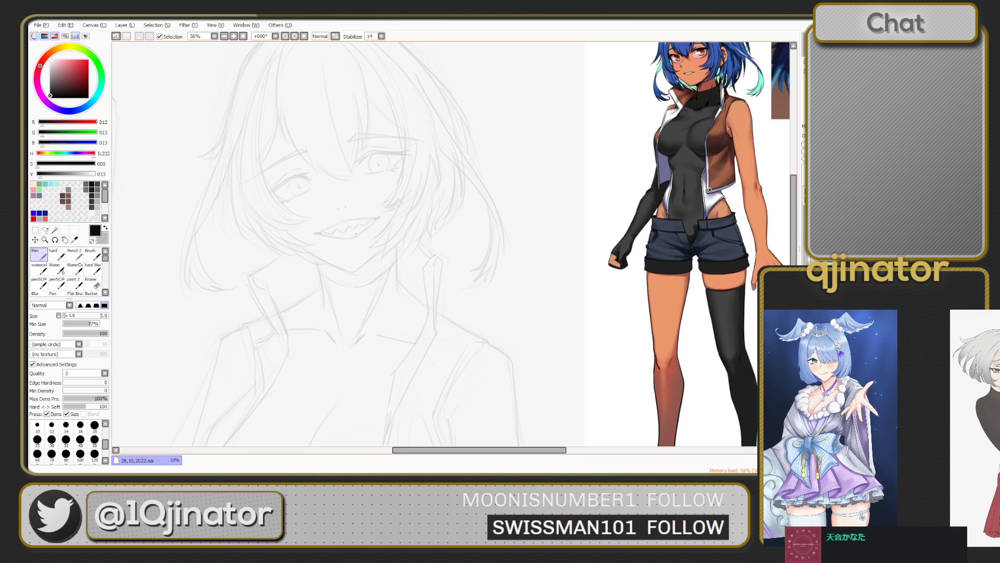
drag(375, 244, 379, 218)
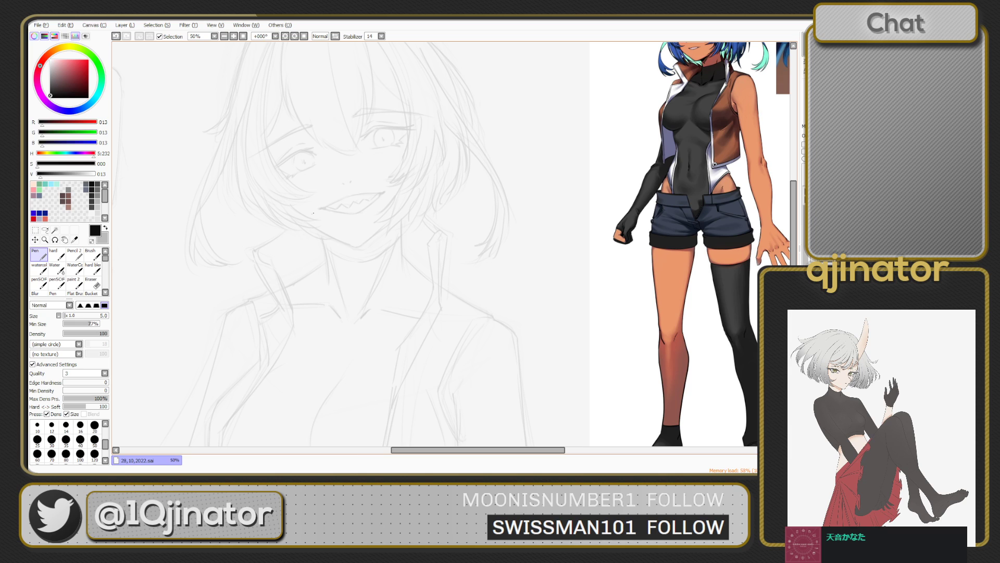
mouse_move(252, 252)
mouse_down()
mouse_move(309, 219)
mouse_move(249, 253)
mouse_move(290, 225)
mouse_move(254, 257)
mouse_up()
key(ctrl+z)
key(ctrl+y)
key(ctrl+z)
key(ctrl+z)
key(ctrl+z)
drag(310, 218, 255, 252)
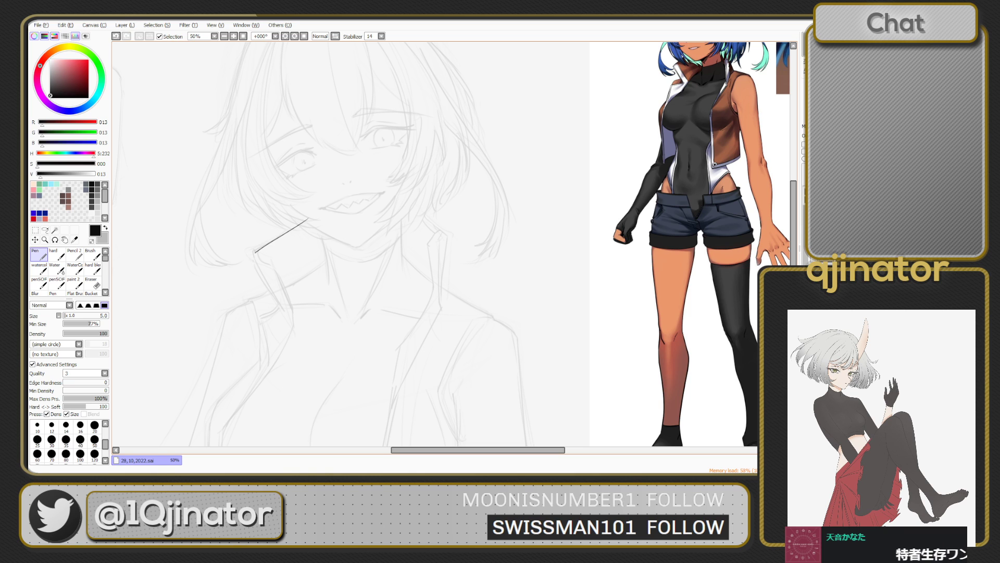
key(ctrl+z)
drag(306, 221, 252, 253)
key(ctrl+z)
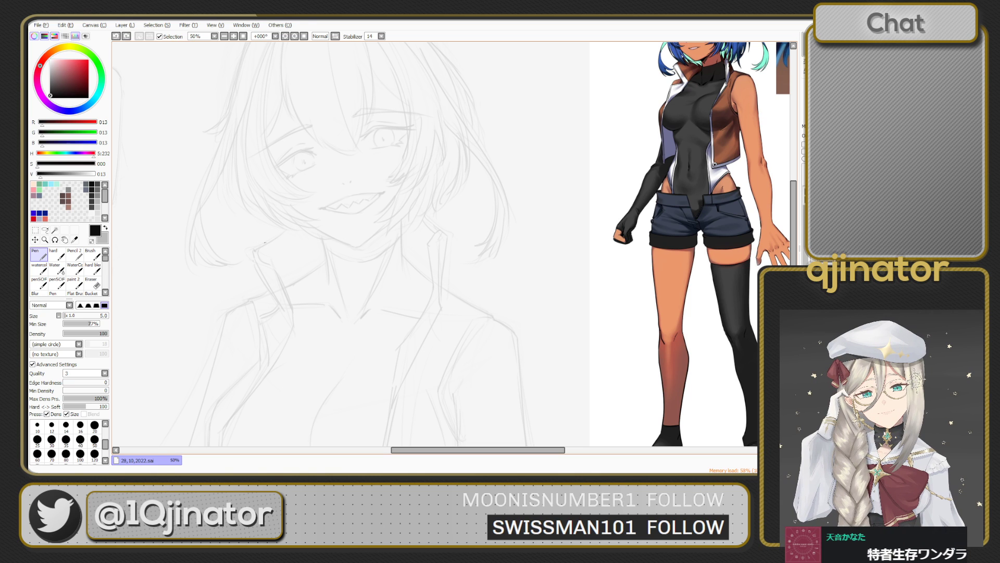
drag(305, 224, 254, 253)
key(ctrl+z)
key(ctrl+z)
mouse_move(305, 218)
mouse_down()
mouse_move(256, 249)
mouse_move(258, 261)
mouse_move(270, 242)
mouse_move(255, 254)
mouse_up()
key(ctrl+z)
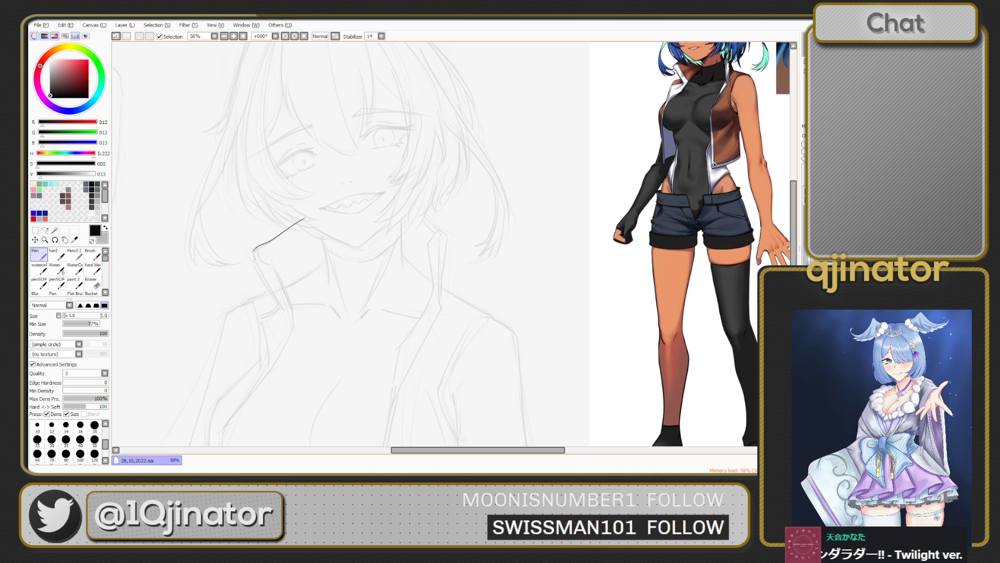
Step: Ink the collar's outer and folded inner edges down to the shoulder, plus the short vest edge below them
drag(253, 251, 280, 308)
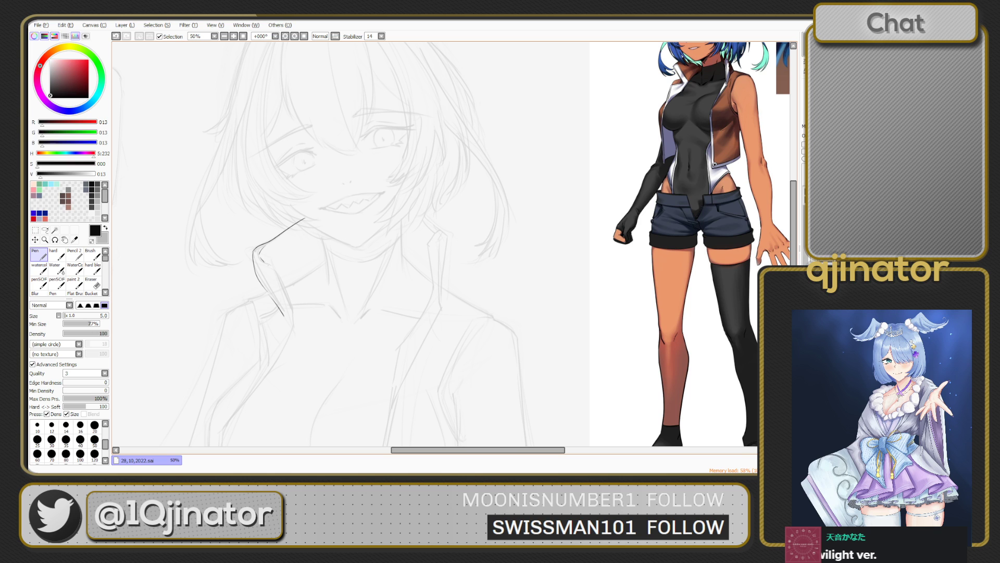
mouse_move(264, 262)
mouse_down()
mouse_move(279, 271)
mouse_move(294, 320)
mouse_up()
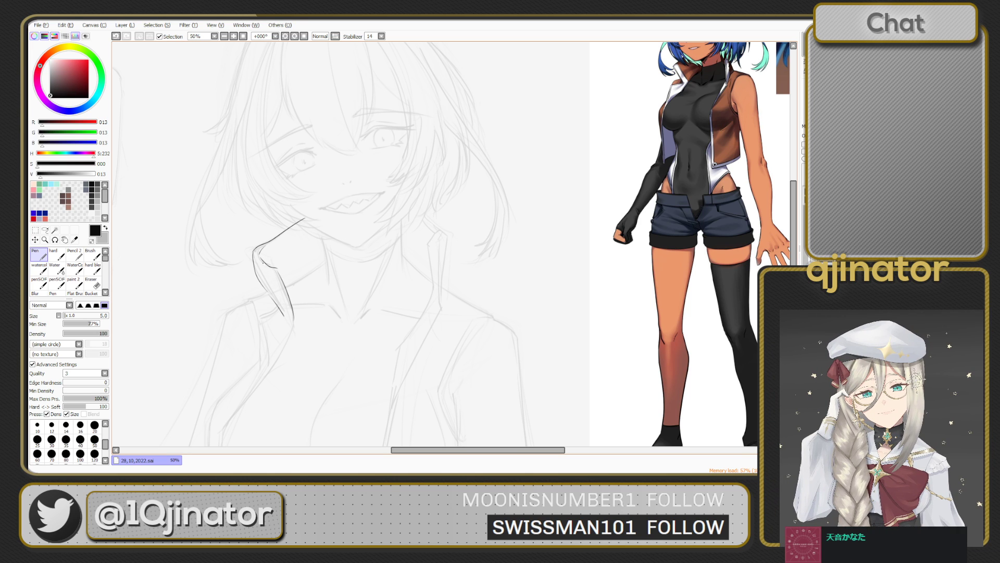
drag(263, 262, 282, 315)
key(e)
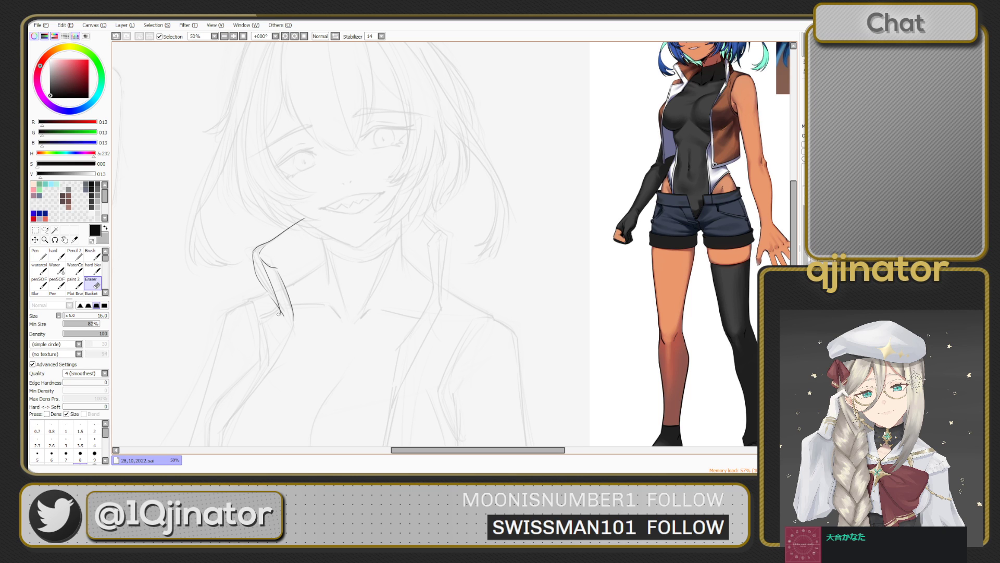
key(n)
mouse_move(274, 306)
mouse_down()
mouse_move(317, 248)
mouse_move(283, 279)
mouse_up()
key(ctrl+z)
key(ctrl+z)
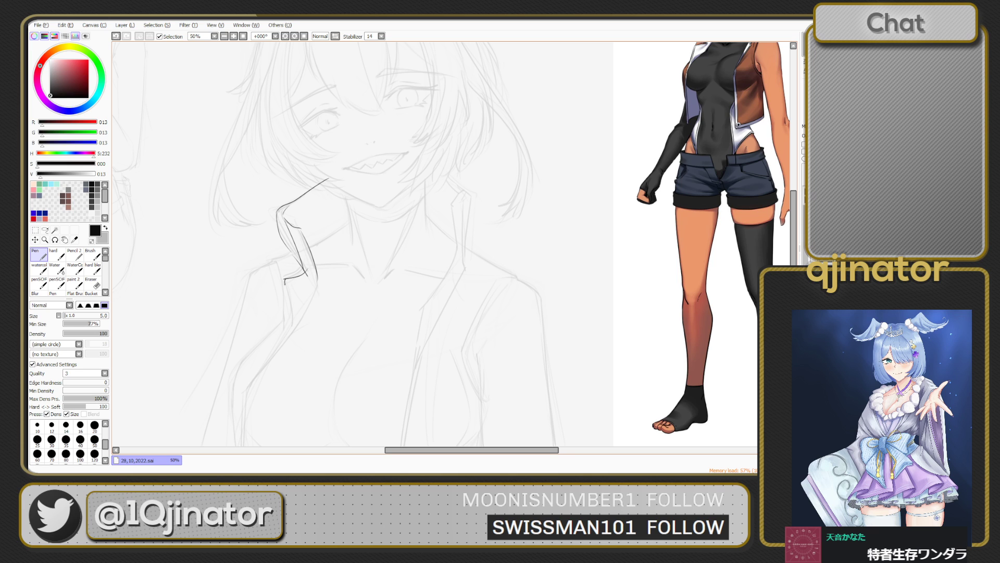
drag(290, 311, 293, 324)
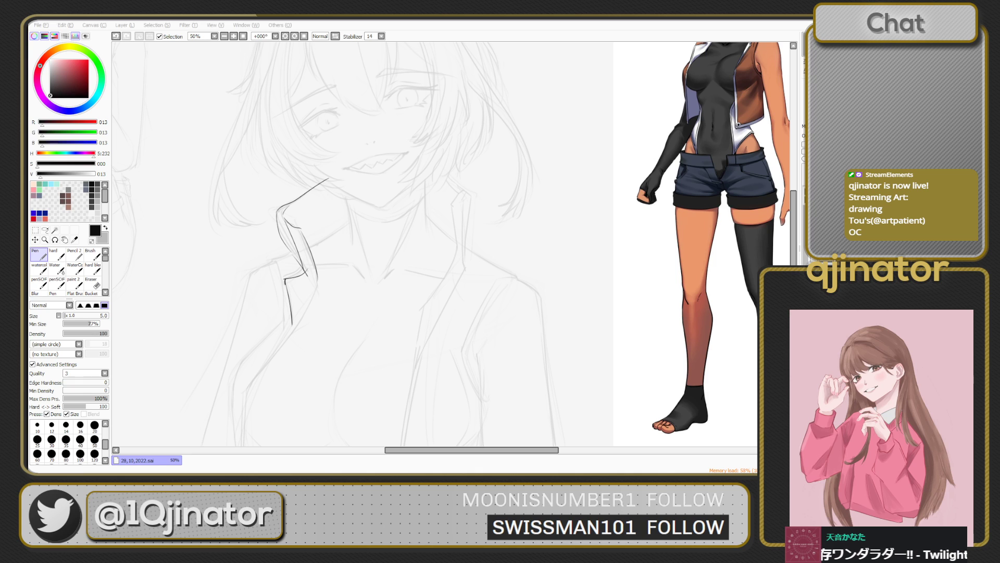
Step: Touch up the collar's lower corner with short pen strokes and erase the stray line ends where the edges meet
click(413, 464)
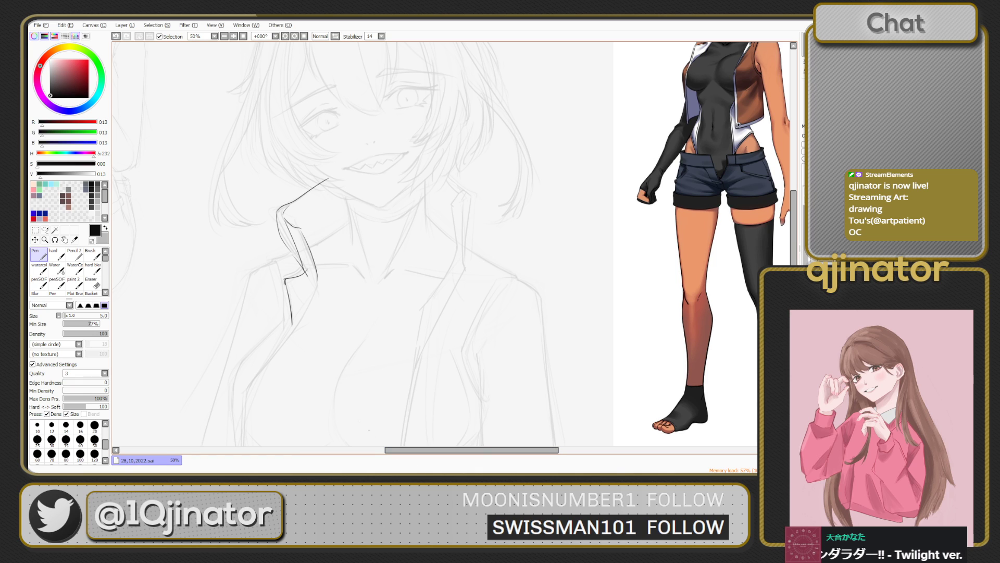
key(e)
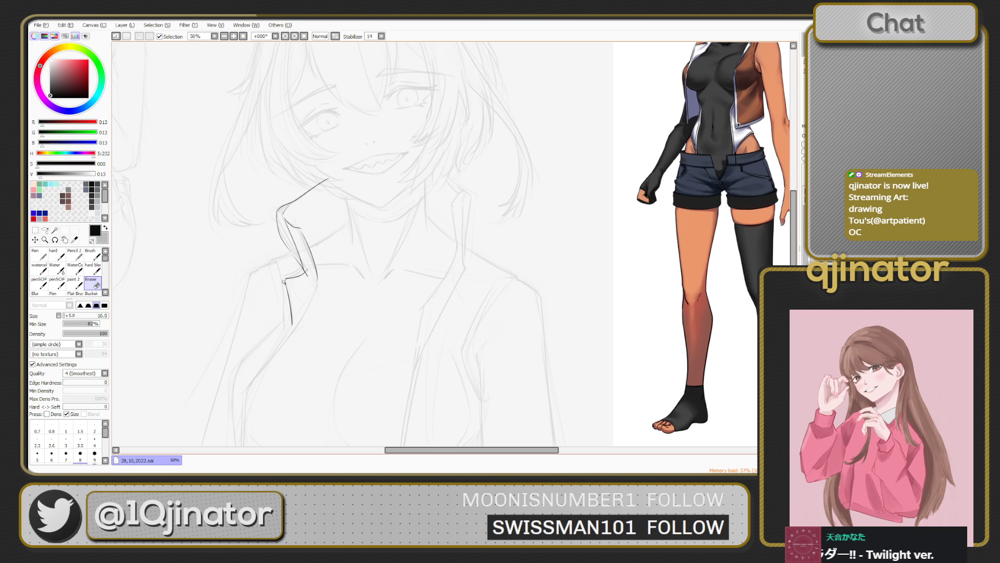
key(n)
key(e)
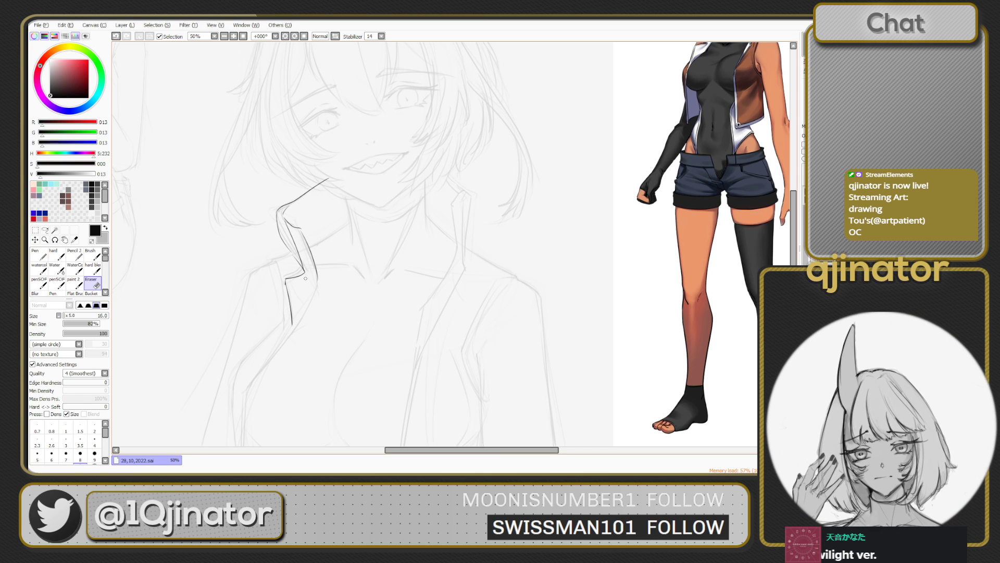
key(n)
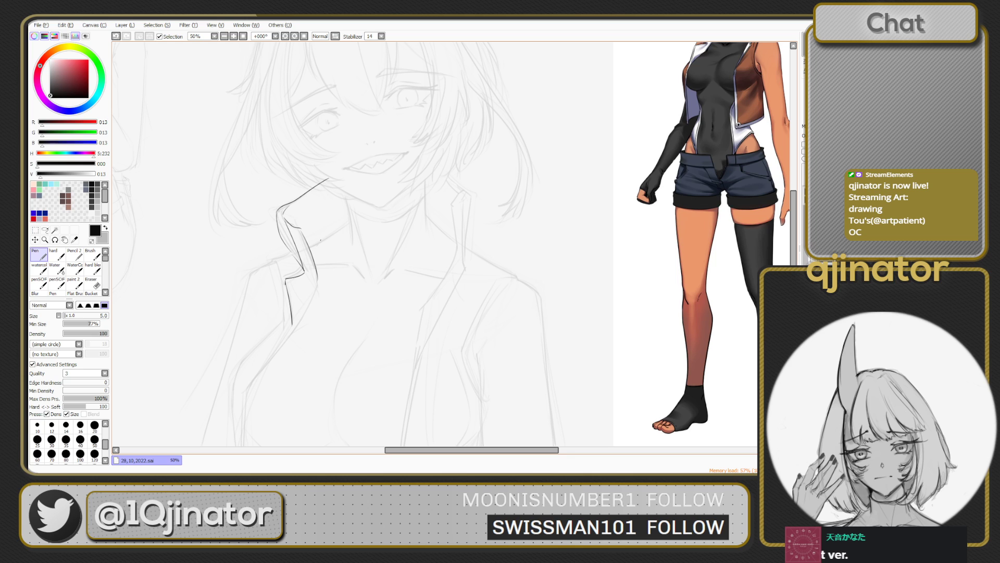
key(ctrl+z)
key(e)
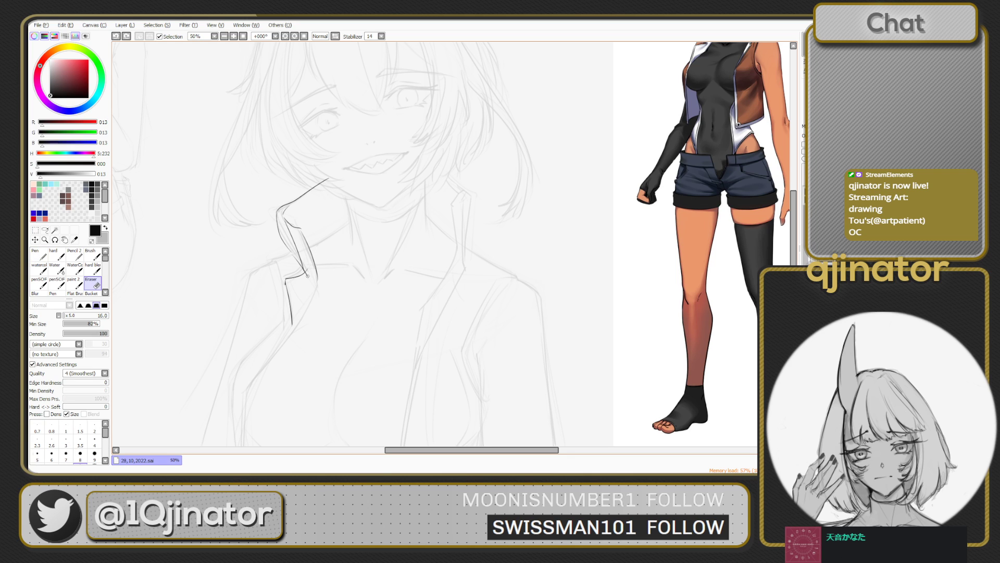
key(n)
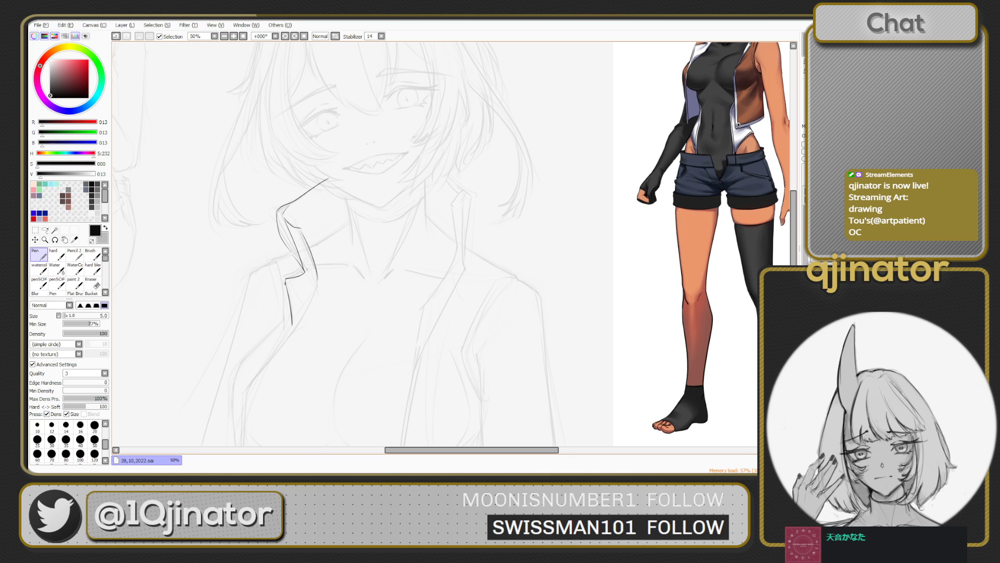
drag(307, 270, 308, 262)
key(ctrl+z)
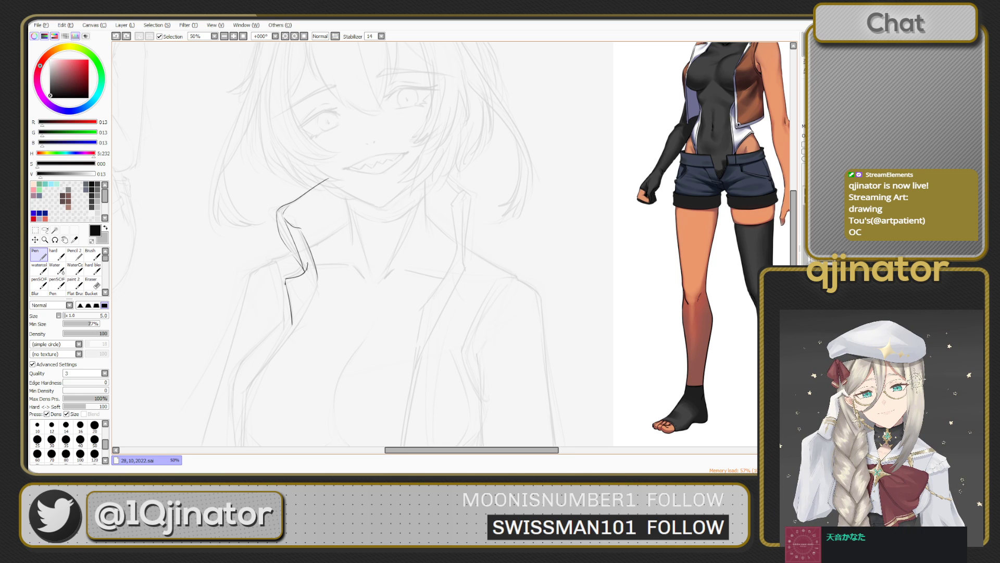
key(e)
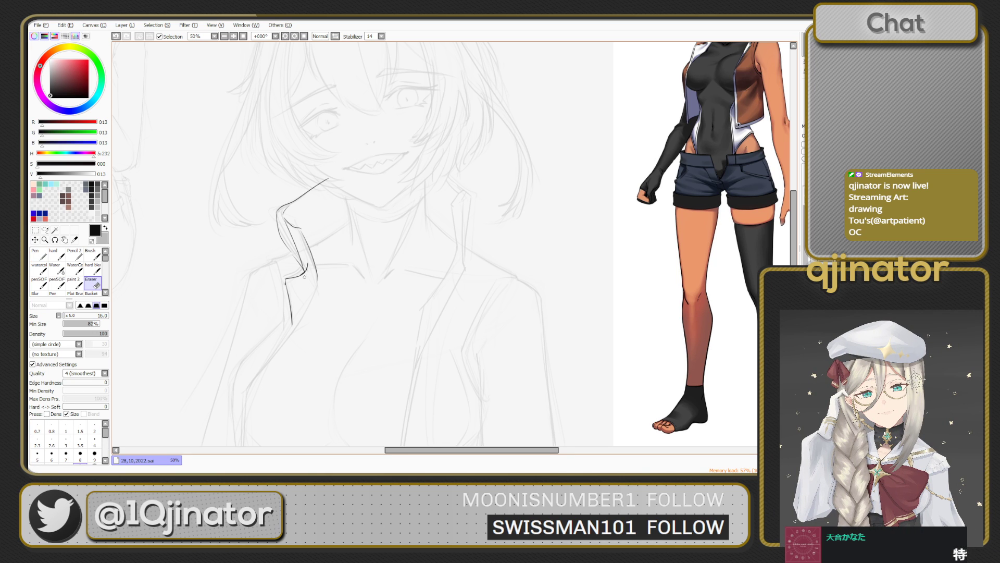
key(n)
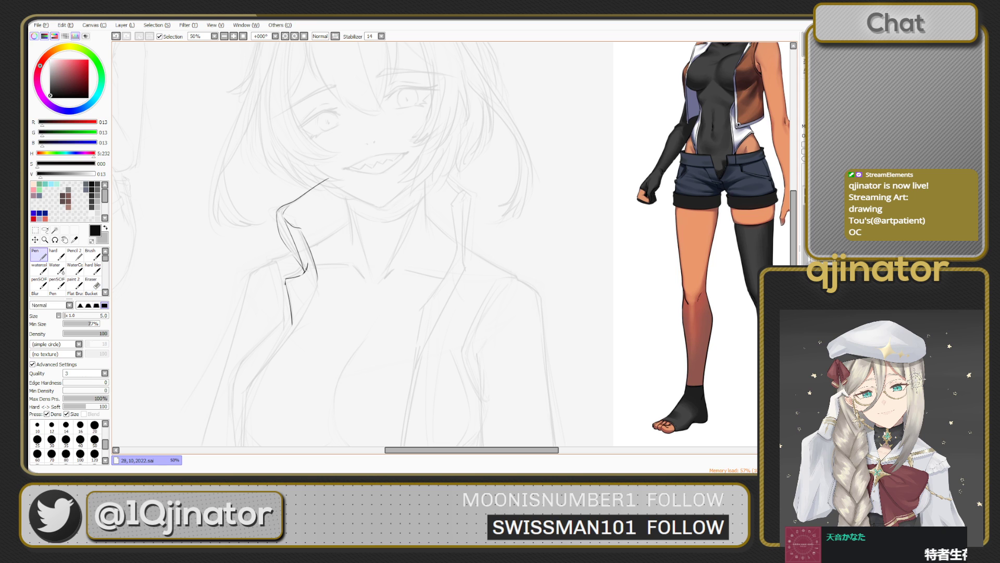
Step: Redraw the small fold line just below the collar's tip so that it joins the inner edge
key(Page_Down)
key(Page_Down)
key(Page_Up)
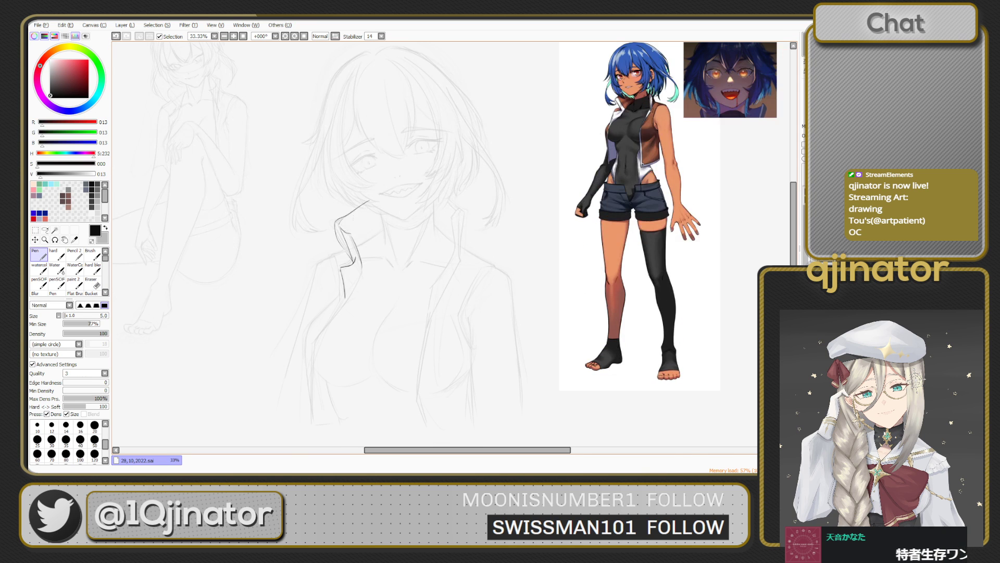
drag(367, 236, 330, 279)
scroll(330, 278, up, 2)
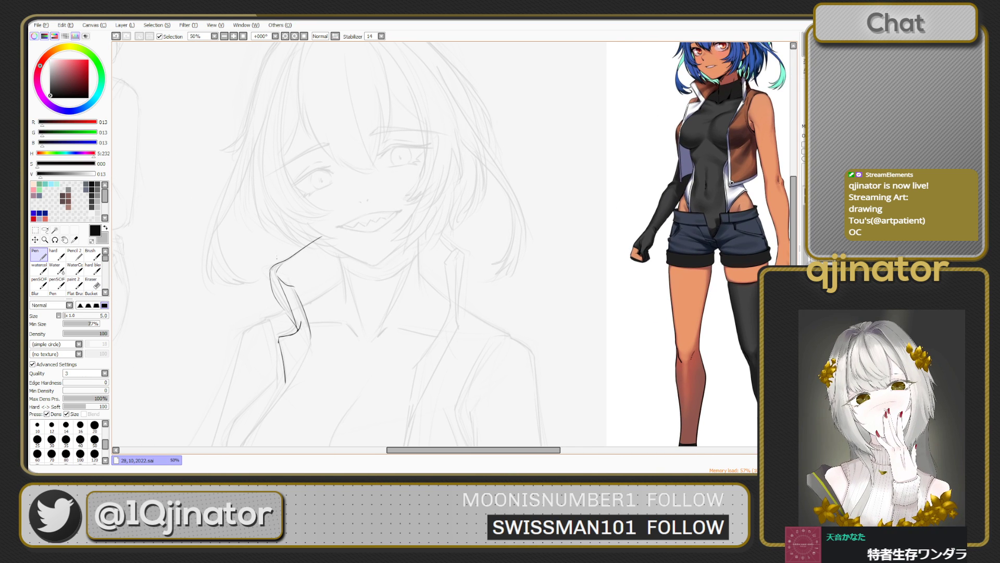
mouse_move(282, 263)
mouse_down()
mouse_move(277, 275)
mouse_move(293, 286)
mouse_up()
key(ctrl+z)
key(ctrl+z)
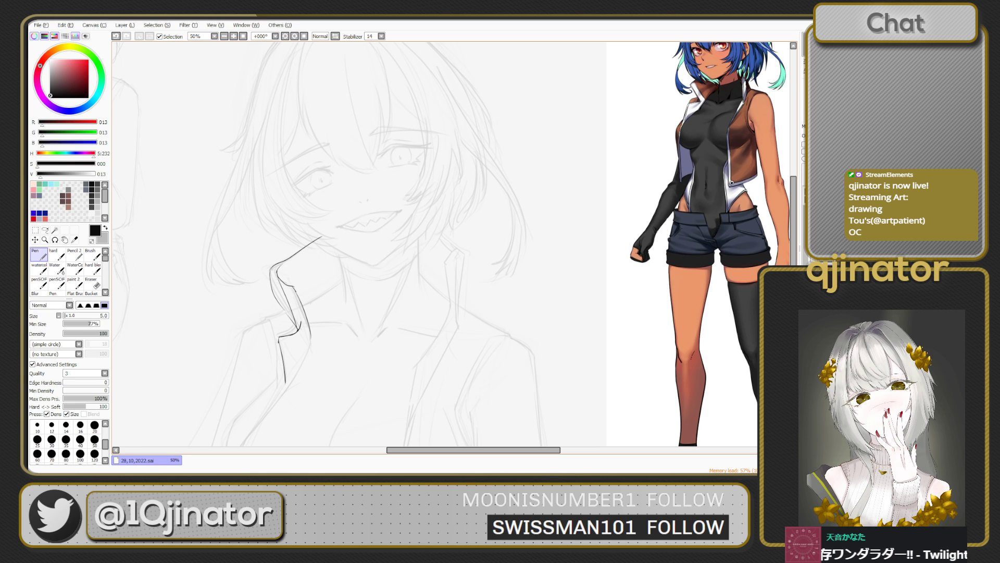
Step: Re-ink the collar's outer edge from the tip toward the base and erase the excess line around it
key(e)
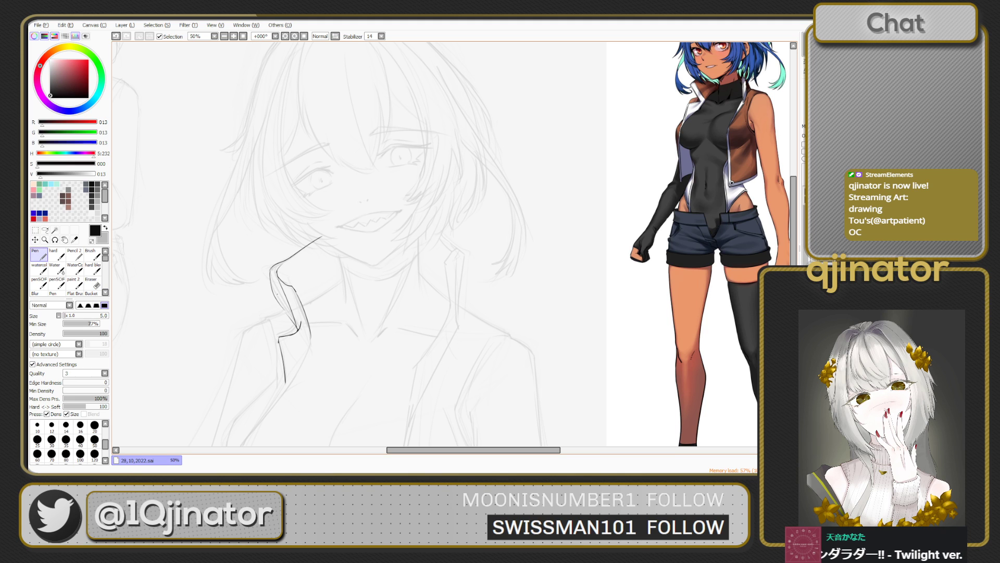
key(n)
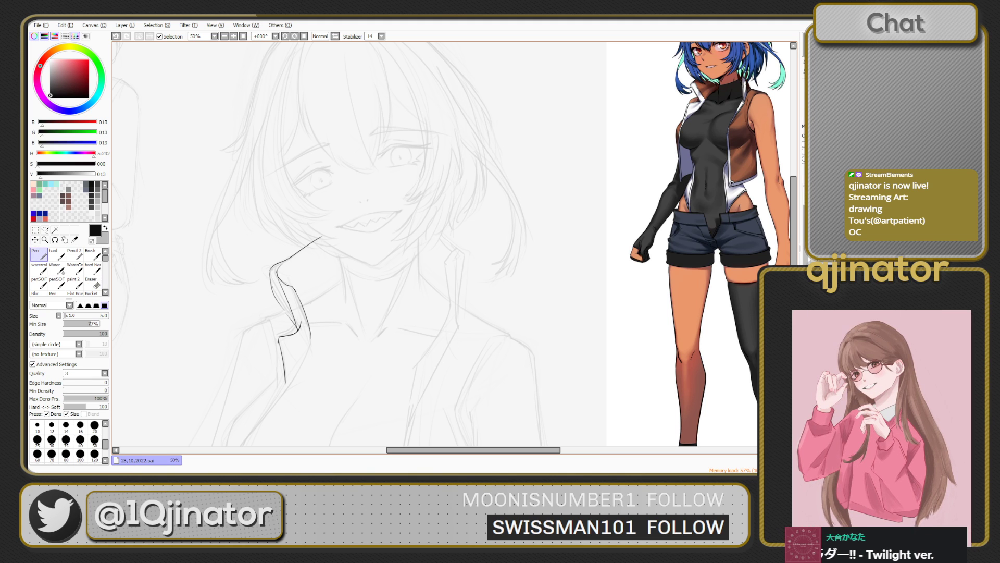
drag(270, 276, 286, 314)
key(e)
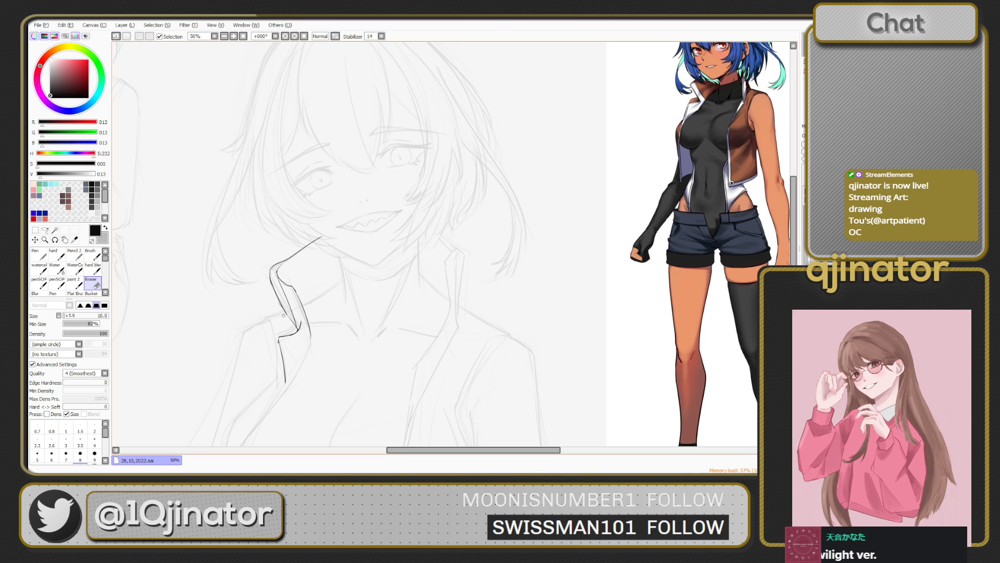
key(n)
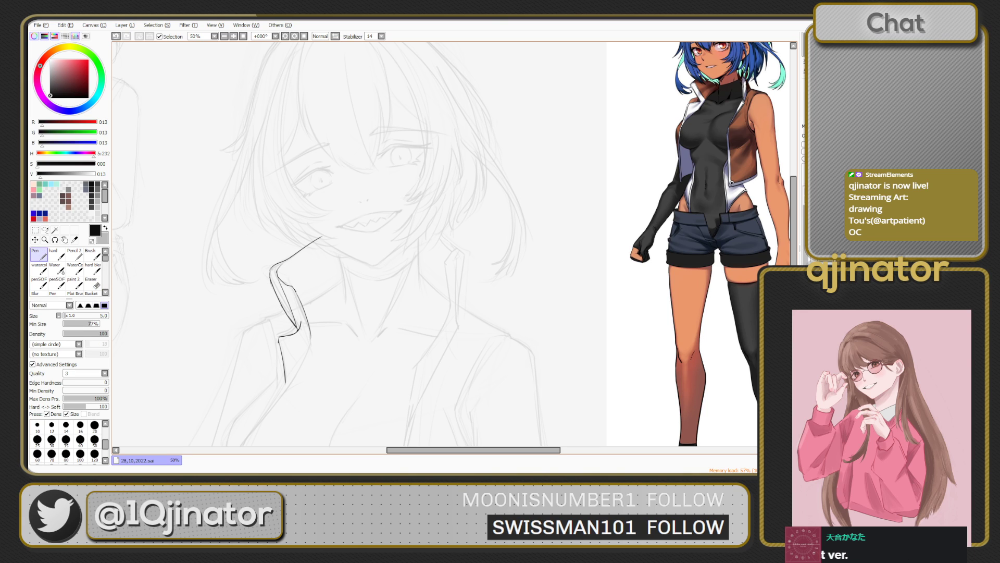
mouse_move(316, 312)
mouse_down()
mouse_move(315, 268)
mouse_move(320, 293)
mouse_up()
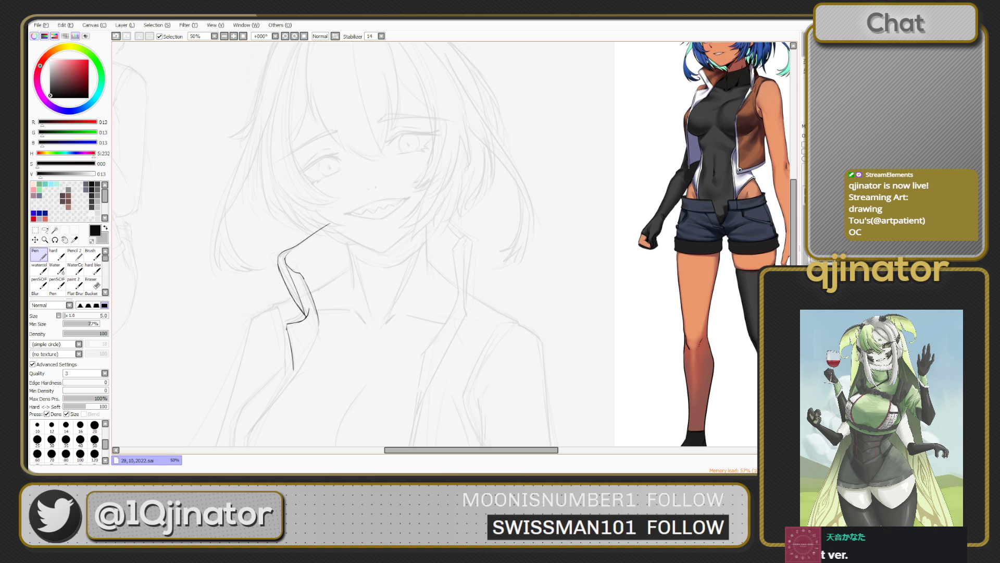
Step: Clean up the collar's outer contour with the Eraser and strengthen the long line running down to its base
drag(311, 268, 304, 248)
key(e)
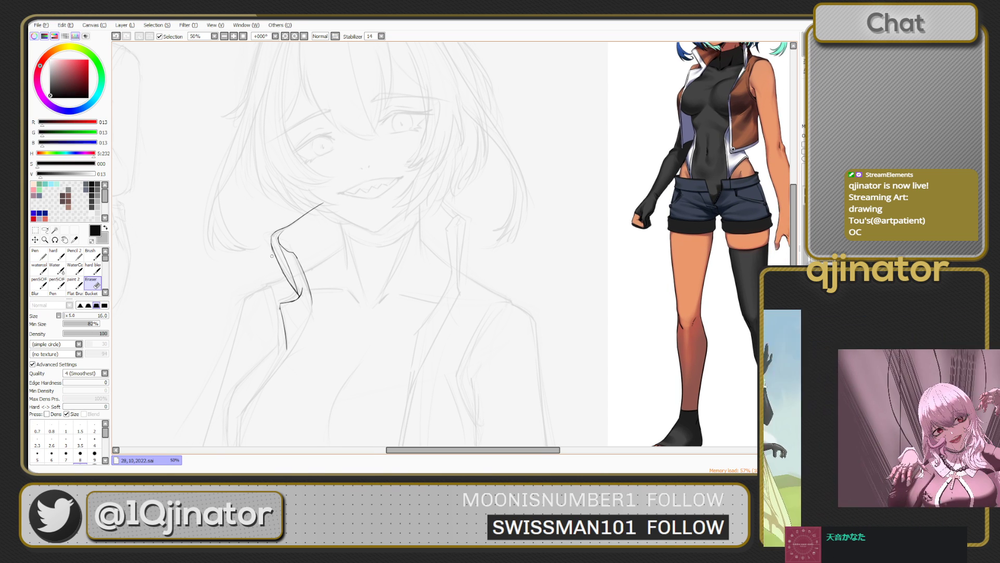
key(n)
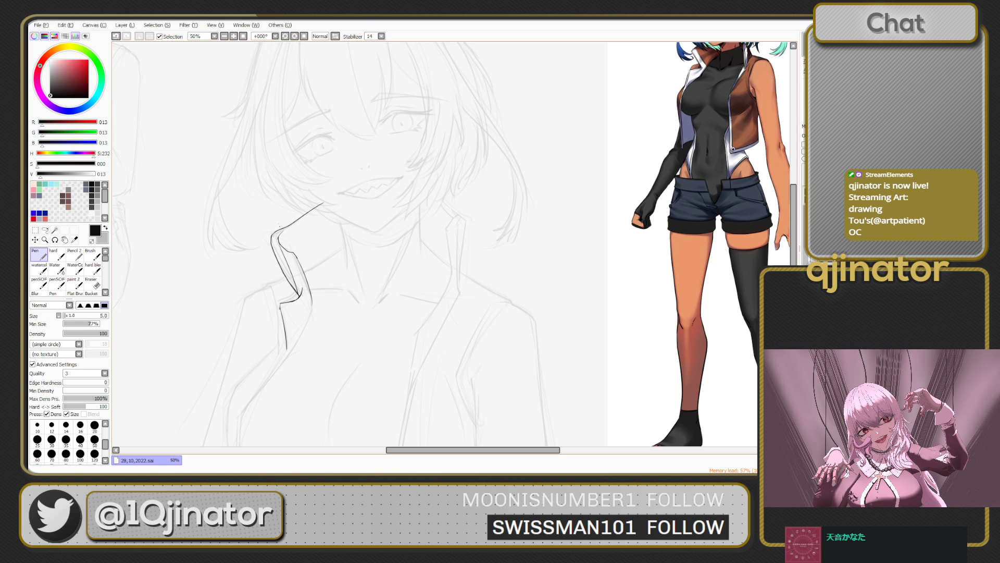
drag(279, 243, 299, 294)
key(ctrl+z)
drag(279, 243, 296, 293)
key(ctrl+z)
key(ctrl+z)
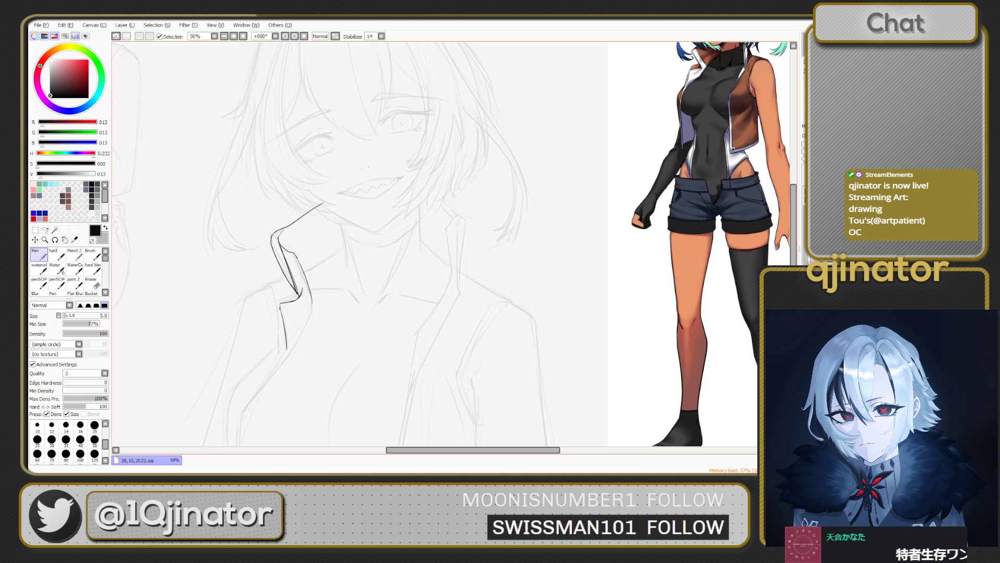
Step: Check the inked collar against the rough sketch and the full-body reference art at different magnifications
scroll(450, 244, down, 2)
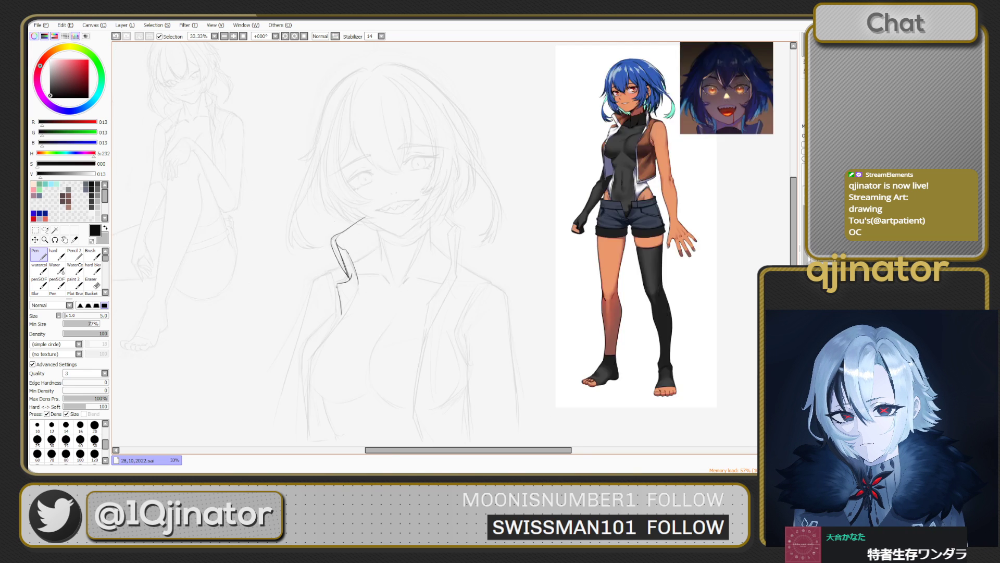
scroll(451, 243, up, 2)
drag(301, 207, 334, 231)
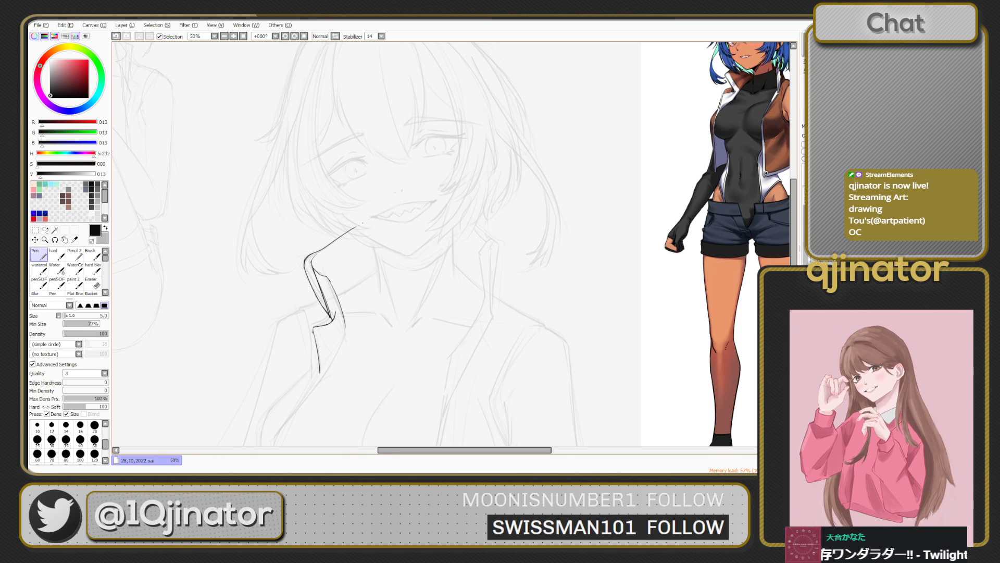
drag(363, 223, 315, 242)
scroll(406, 221, down, 1)
drag(407, 221, 349, 204)
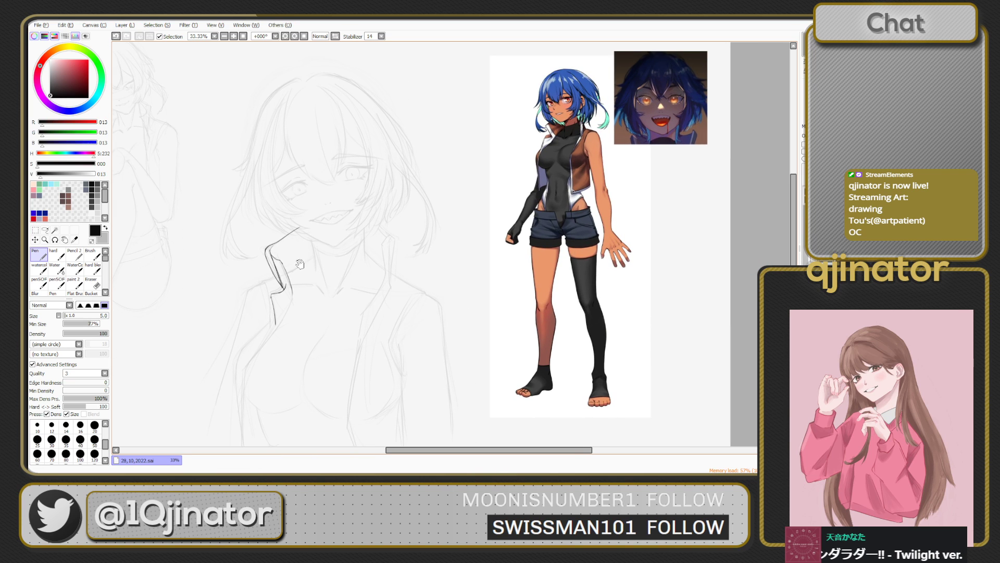
drag(300, 264, 322, 286)
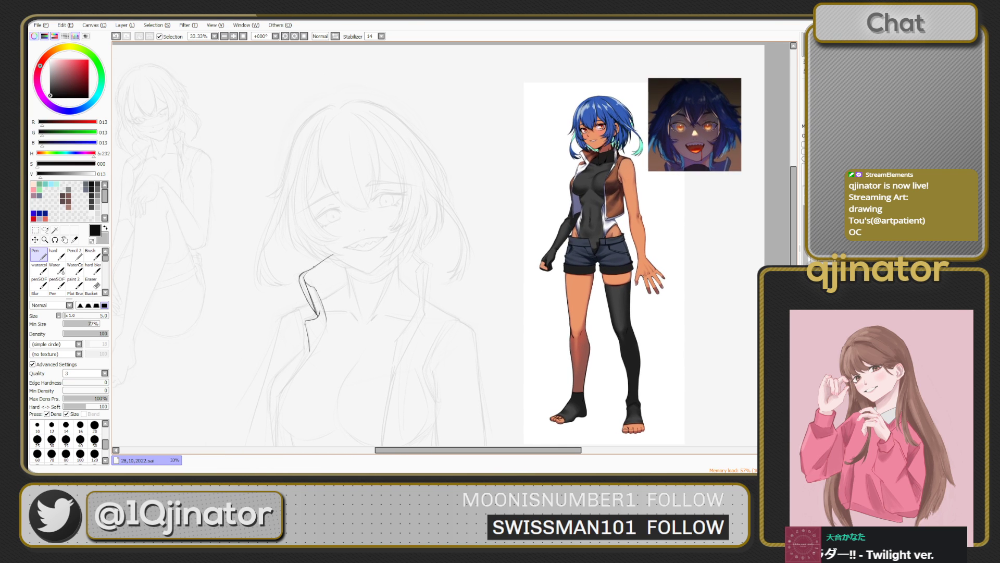
scroll(279, 236, up, 1)
drag(248, 279, 292, 286)
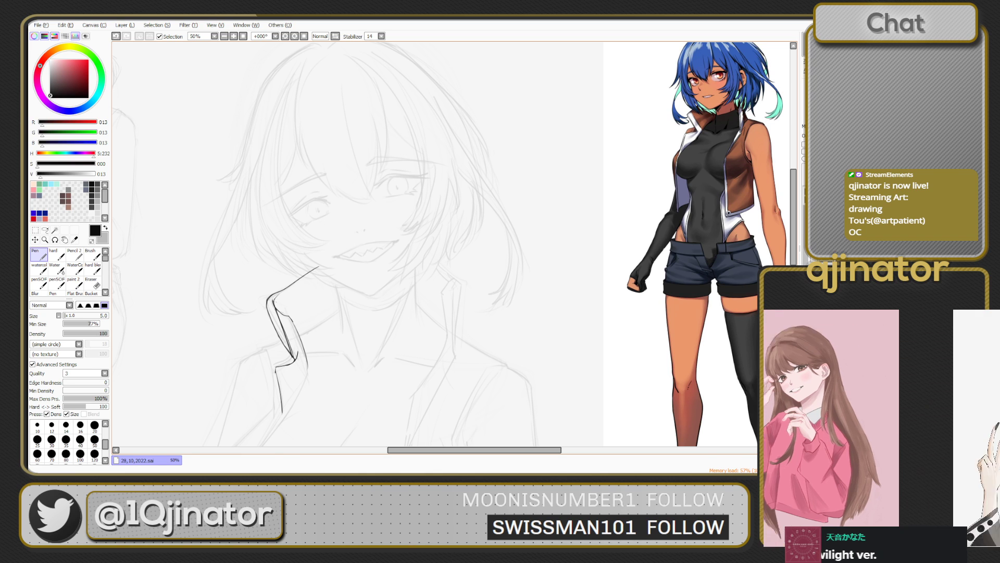
Step: Touch up the collar's upper fold with the Eraser and Pen, comparing its shape with the reference
key(e)
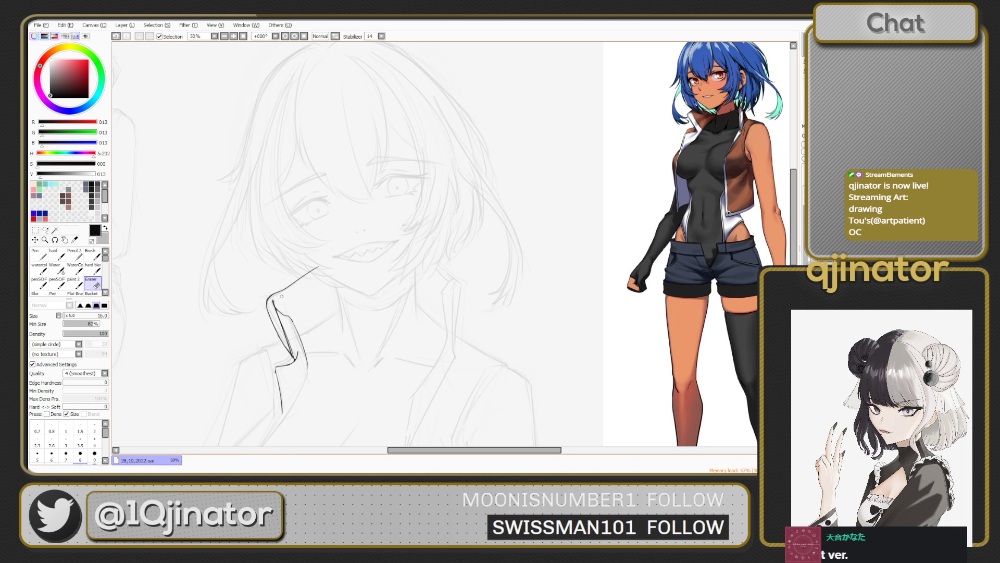
key(n)
scroll(283, 295, down, 1)
drag(415, 252, 364, 219)
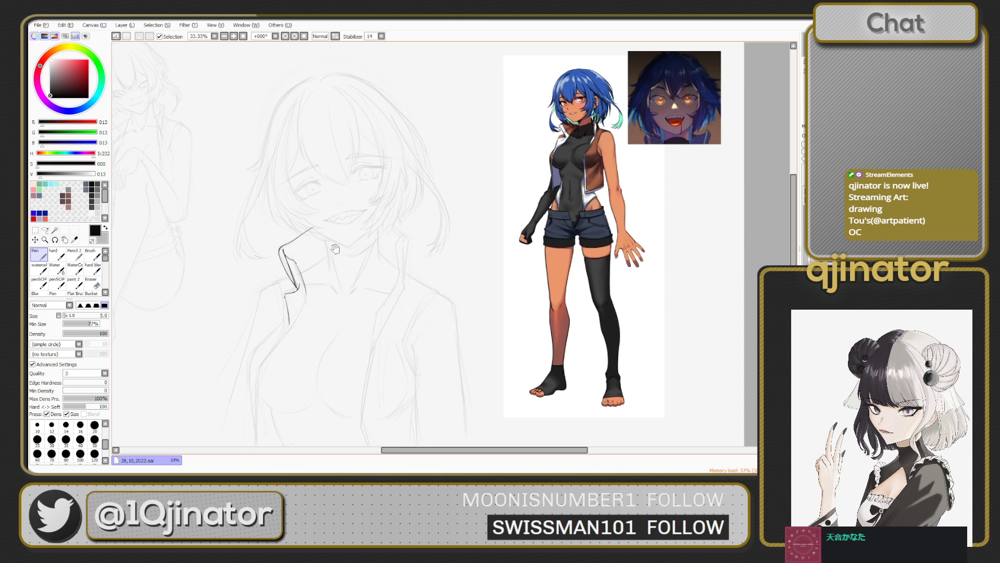
drag(317, 256, 330, 286)
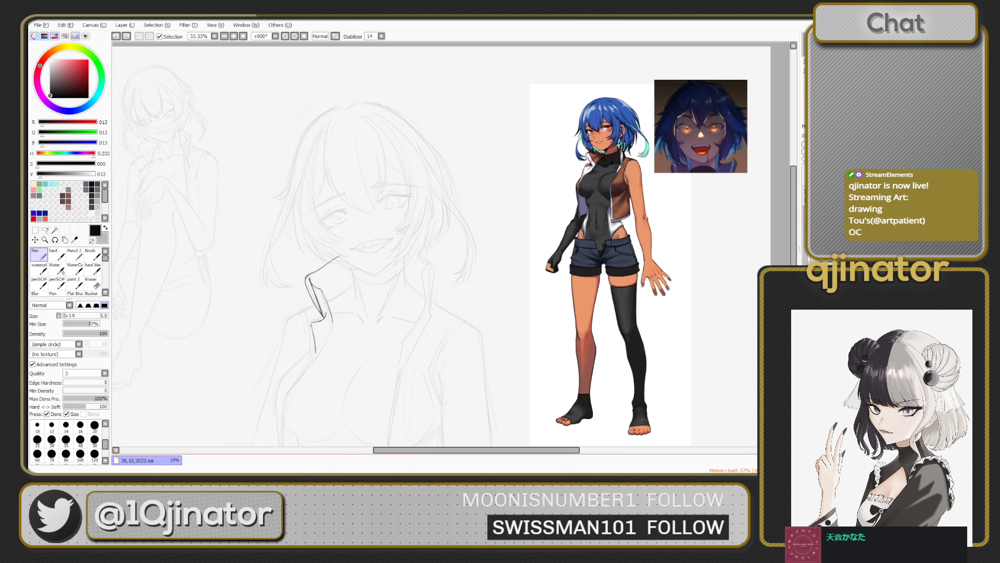
Step: Reduce the Eraser size to 13 and refine the collar's top fold and edges with small eraser and pen corrections
key(e)
key(bracketleft)
key(bracketleft)
key(bracketleft)
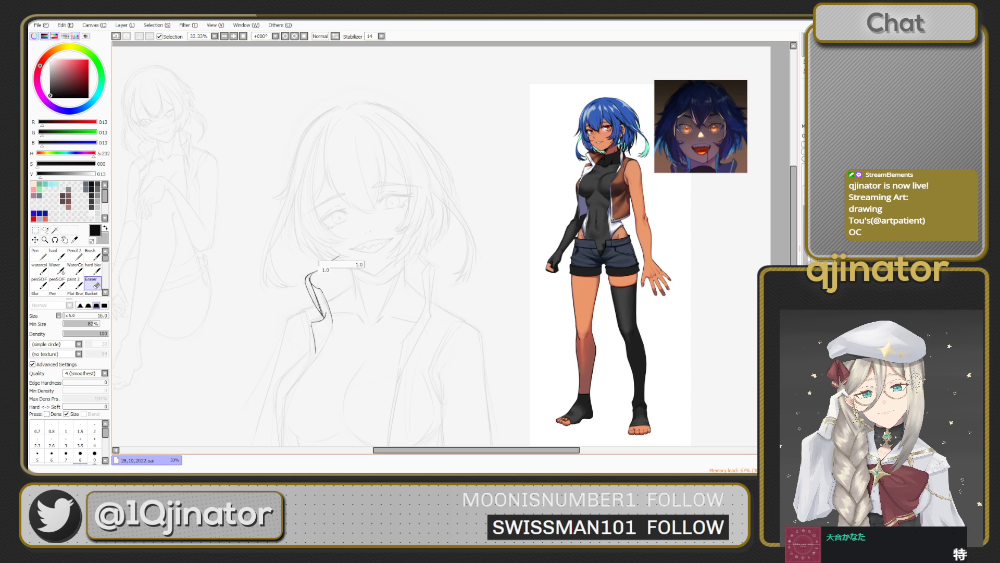
key(n)
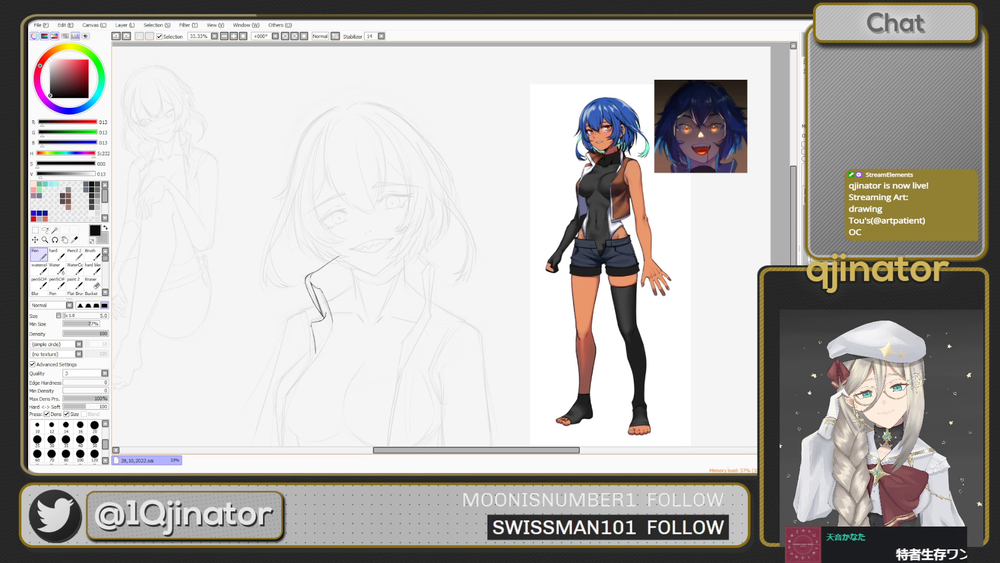
drag(356, 279, 334, 274)
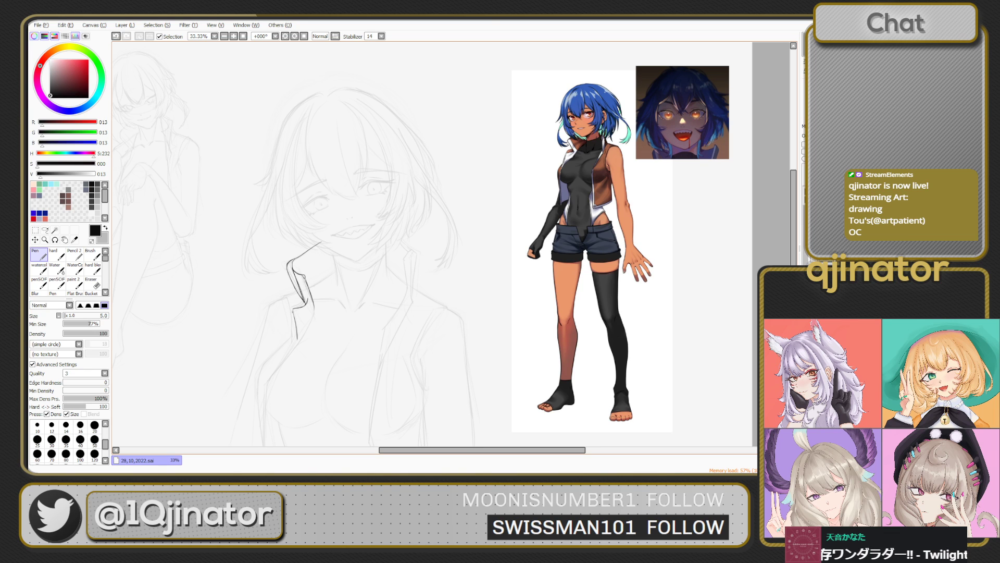
key(e)
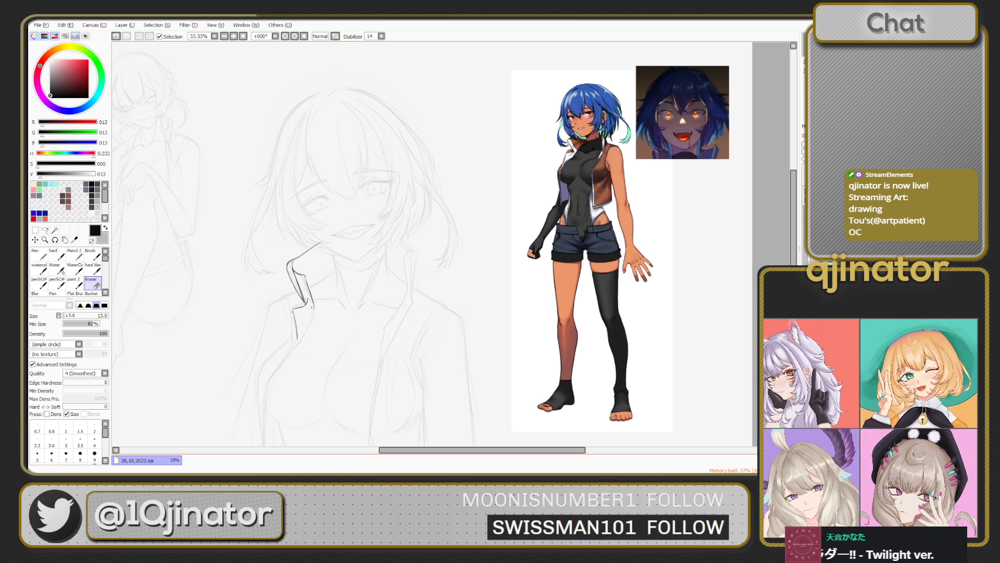
key(n)
Step: Ink the lapel's inner edge from below the collar diagonally down across the chest, following the sketch
scroll(435, 242, down, 3)
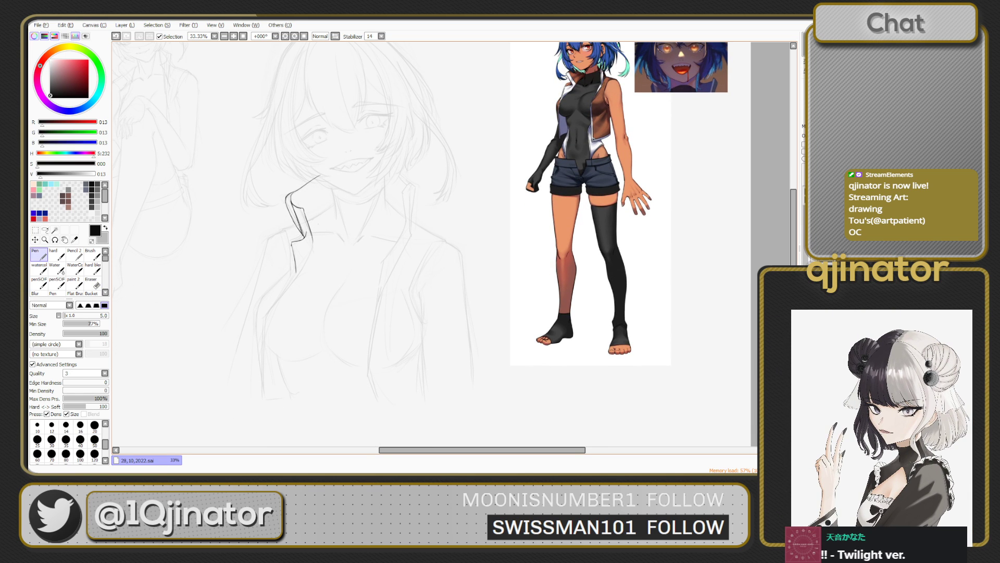
drag(312, 243, 288, 291)
key(ctrl+z)
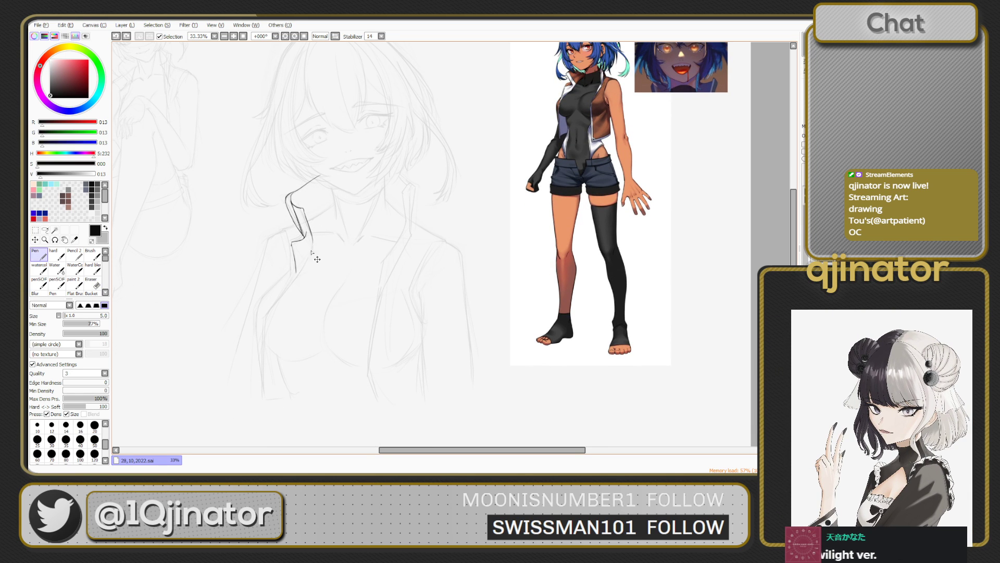
drag(311, 248, 264, 314)
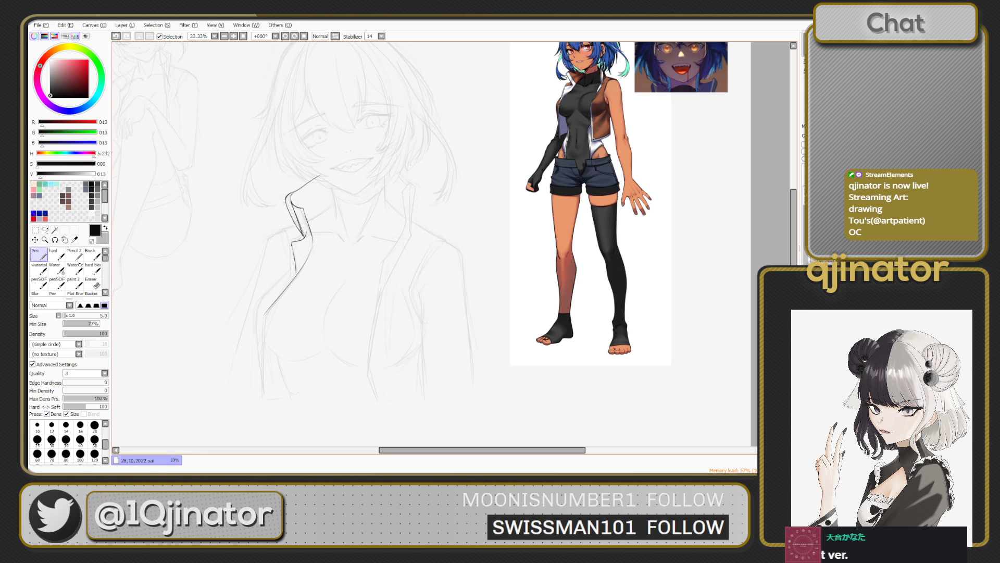
Step: Ink the lapel's outer edge from the collar notch diagonally down, parallel to the inner edge, redrawing it until it fits
drag(294, 263, 264, 299)
key(ctrl+z)
drag(296, 269, 259, 308)
key(ctrl+z)
drag(294, 268, 262, 298)
key(e)
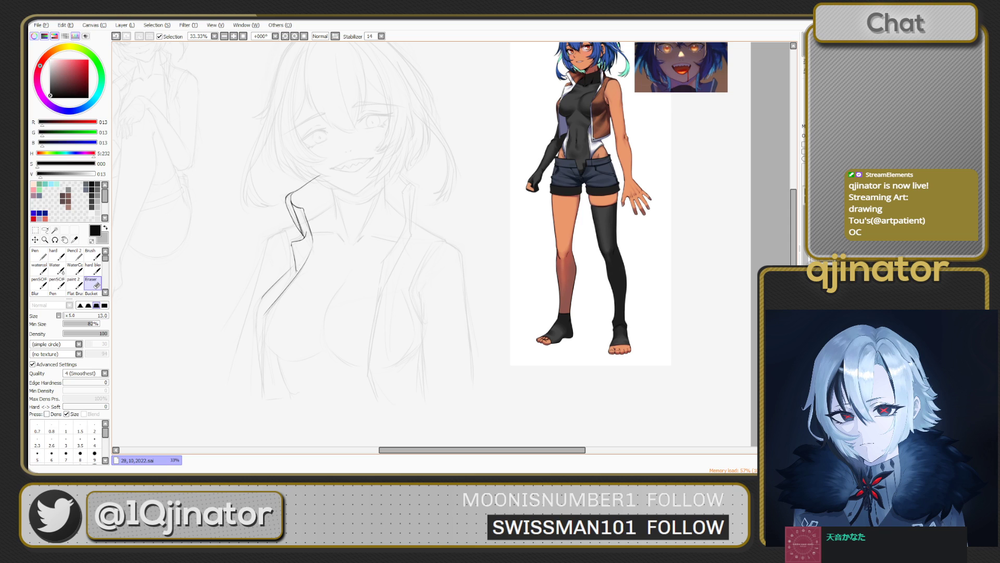
Step: Rework the short line below the collar notch and erase the excess where it meets the lapel's outer edge
key(n)
drag(294, 245, 291, 265)
key(ctrl+z)
key(ctrl+z)
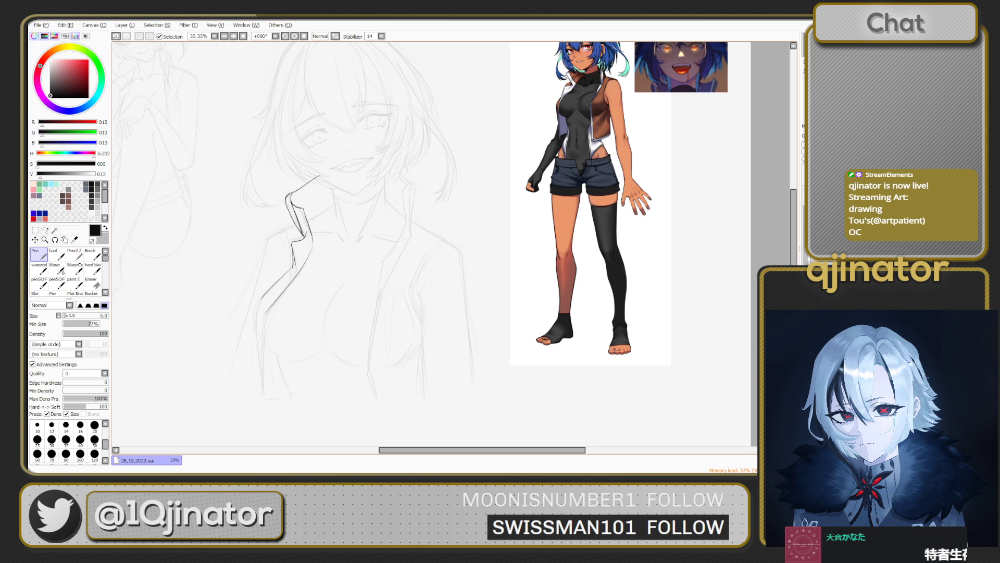
key(e)
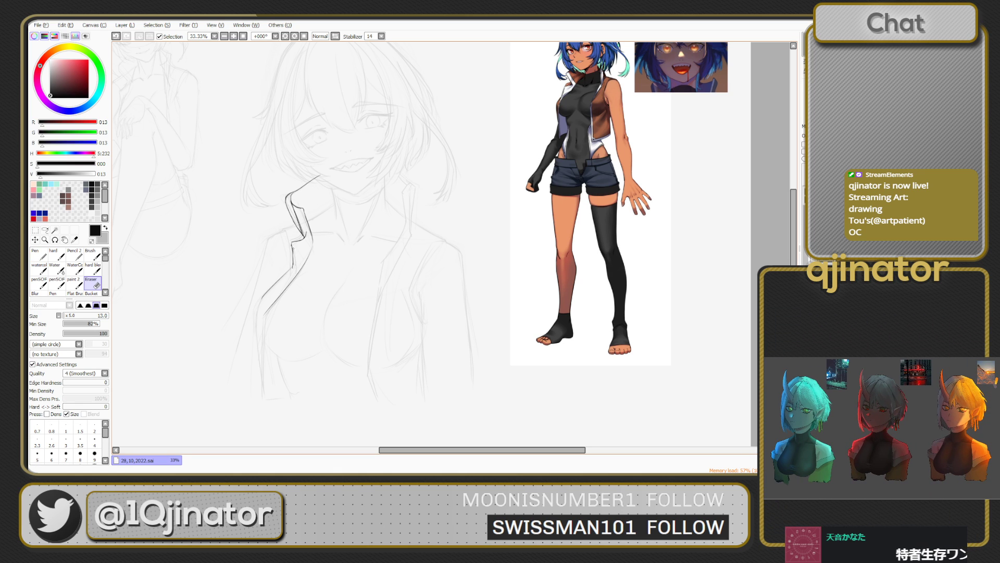
key(n)
Step: Go over the lapel's diagonal outer edge with pen strokes and undo the ones that stray from the sketch
drag(293, 265, 266, 294)
key(ctrl+z)
drag(312, 244, 316, 224)
key(ctrl+z)
drag(268, 275, 260, 293)
key(ctrl+z)
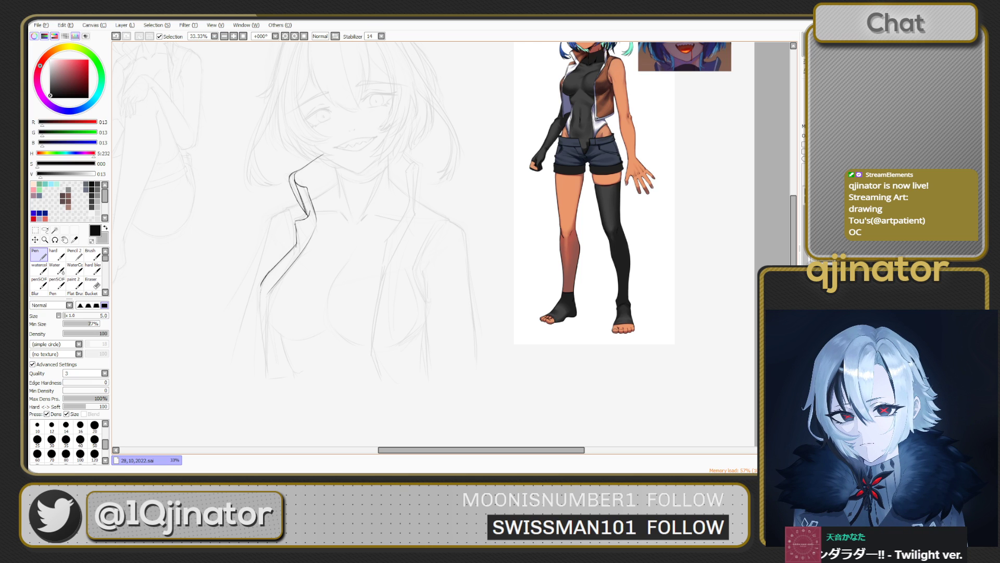
Step: Ink the vest opening's outer edge from the lapel's bend straight down to the end of the sketch, redrawing it until it fits
drag(261, 287, 266, 385)
key(ctrl+z)
drag(261, 287, 263, 375)
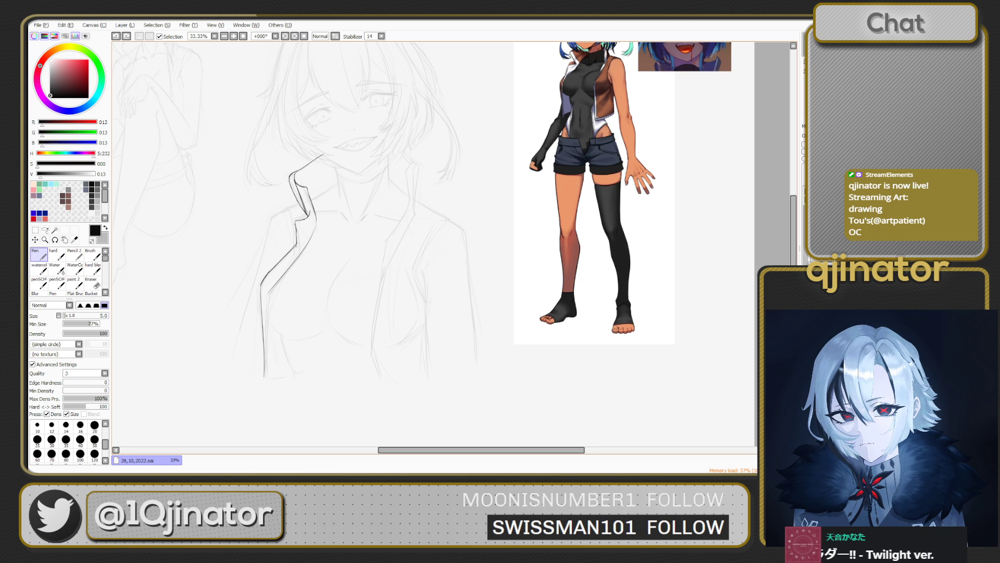
key(ctrl+z)
drag(260, 286, 266, 373)
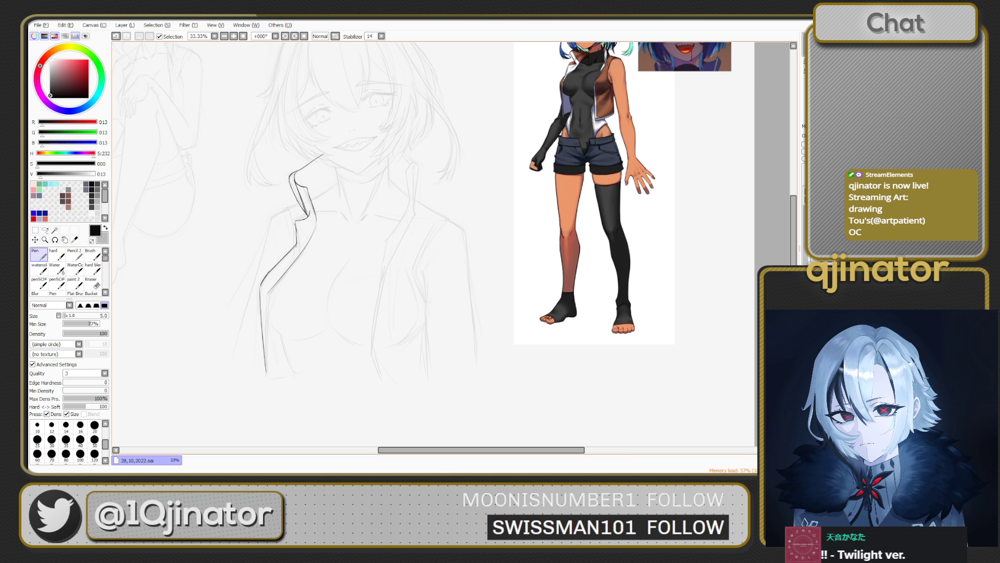
Step: Ink the inner edge of the vest's front border from the bend down to meet the outer edge's lower end
drag(269, 294, 265, 367)
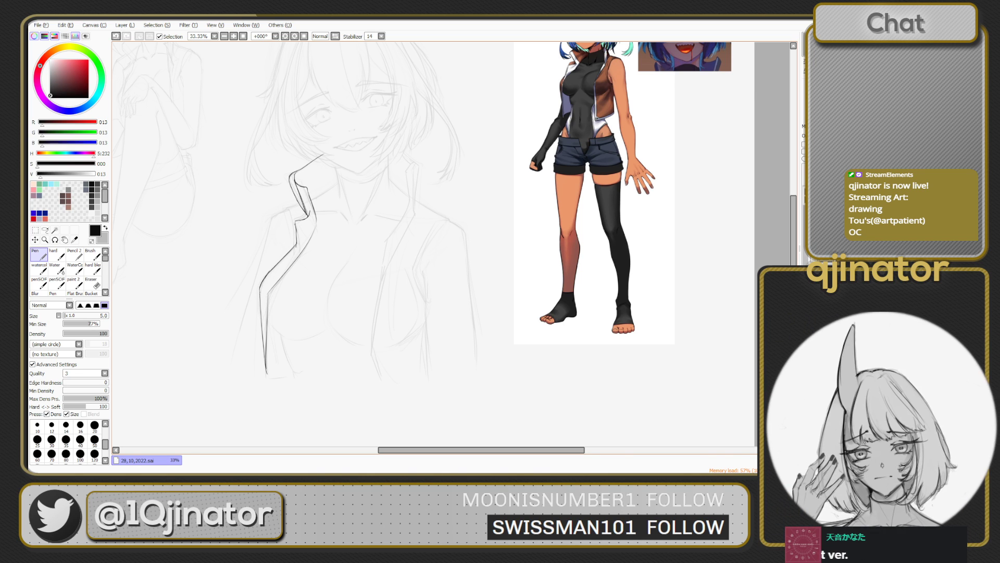
drag(259, 289, 265, 364)
key(ctrl+z)
drag(268, 294, 265, 359)
Step: Re-ink the lapel's diagonal inner edge so it connects the bend with the line coming down from the collar
mouse_move(298, 260)
mouse_down()
mouse_move(268, 296)
mouse_move(315, 226)
mouse_up()
key(ctrl+z)
key(ctrl+z)
drag(268, 293, 310, 236)
key(ctrl+z)
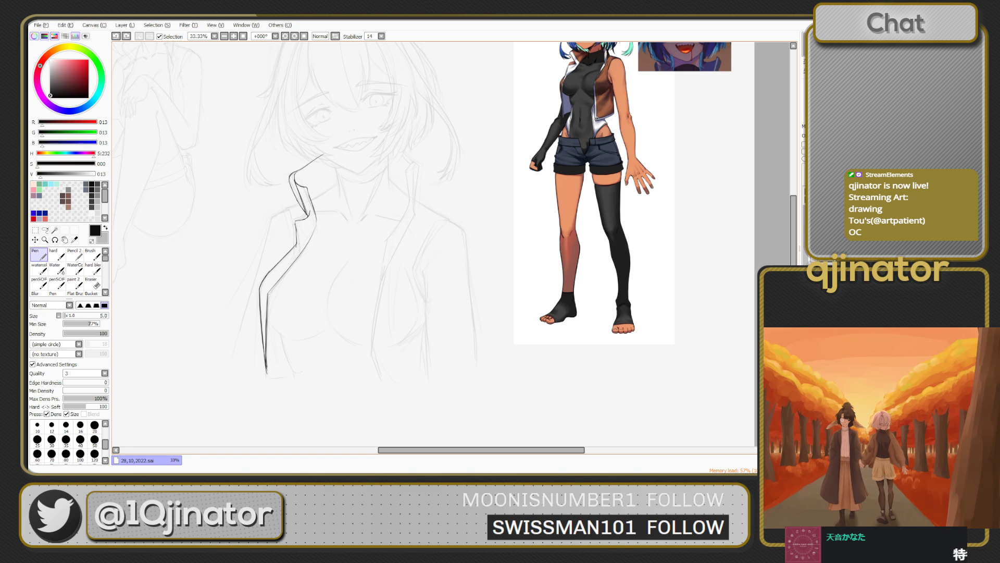
mouse_move(268, 295)
mouse_down()
mouse_move(303, 251)
mouse_move(324, 243)
mouse_move(318, 252)
mouse_up()
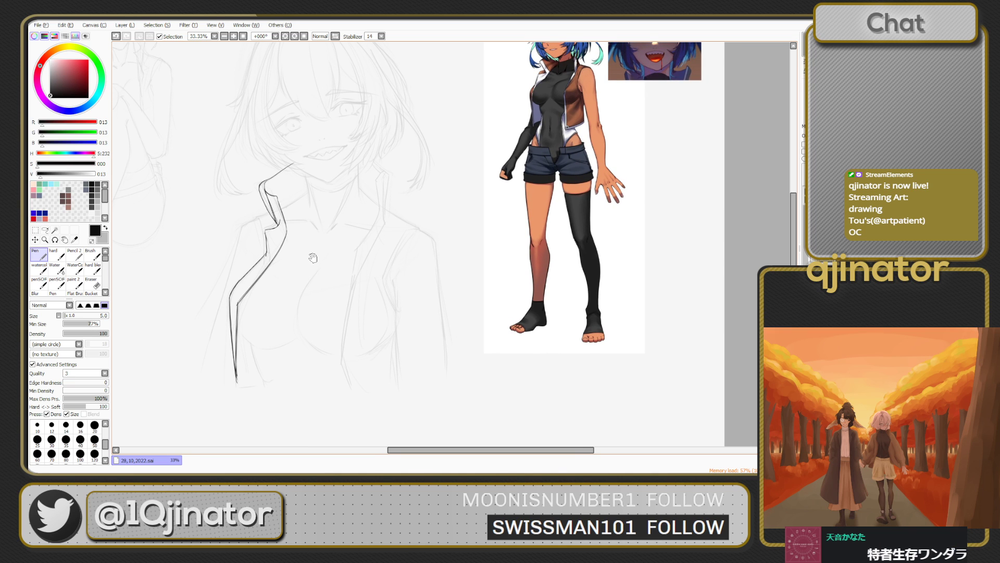
drag(280, 275, 303, 270)
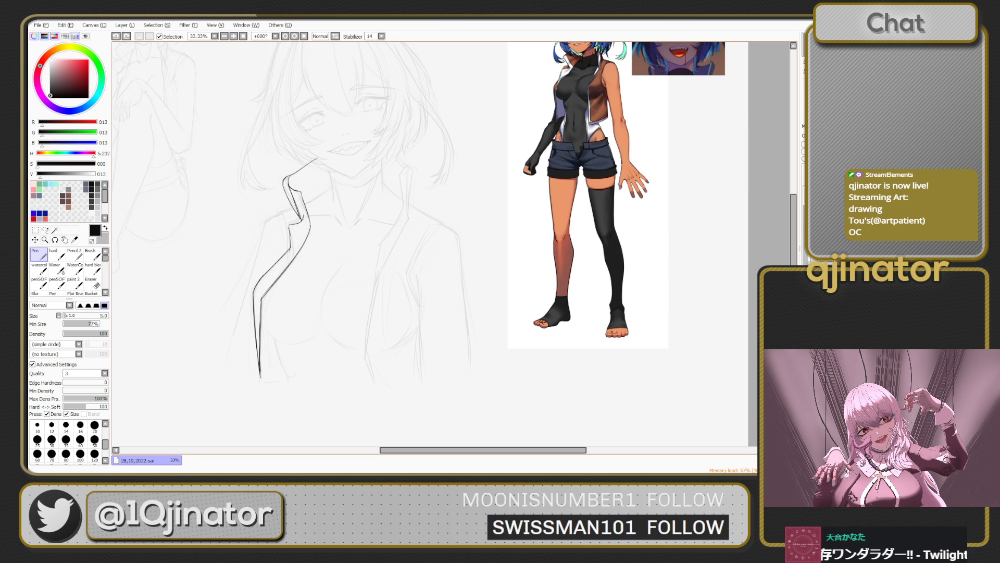
Step: Clean up the line junction at the lapel's bend and check the whole vest edge at a smaller magnification
key(e)
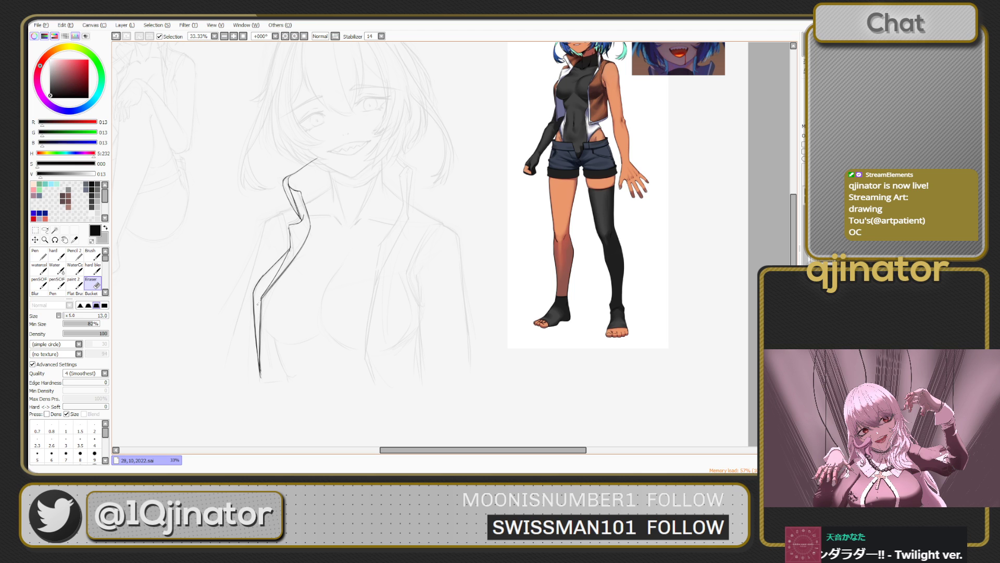
key(n)
key(Page_Down)
key(Page_Down)
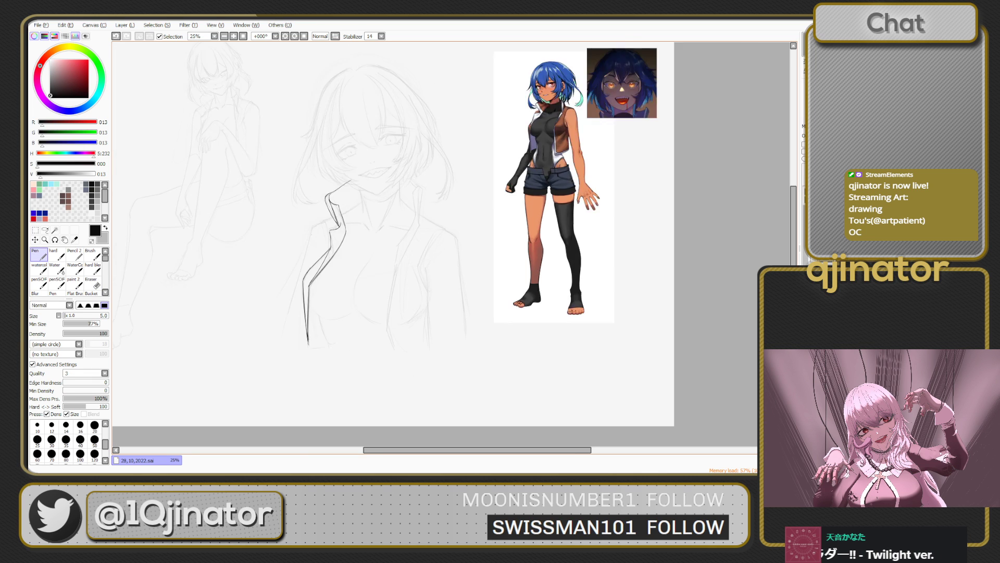
key(plus)
key(plus)
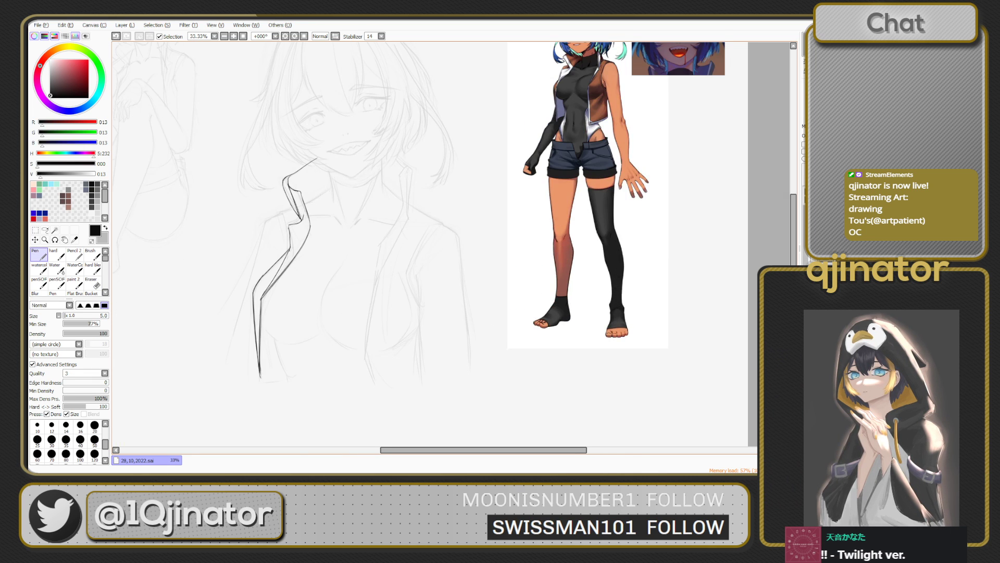
Step: Refine the vest front's inked edges with alternating Eraser and Pen touch-ups, evening out the lines from collar to hem
key(e)
key(n)
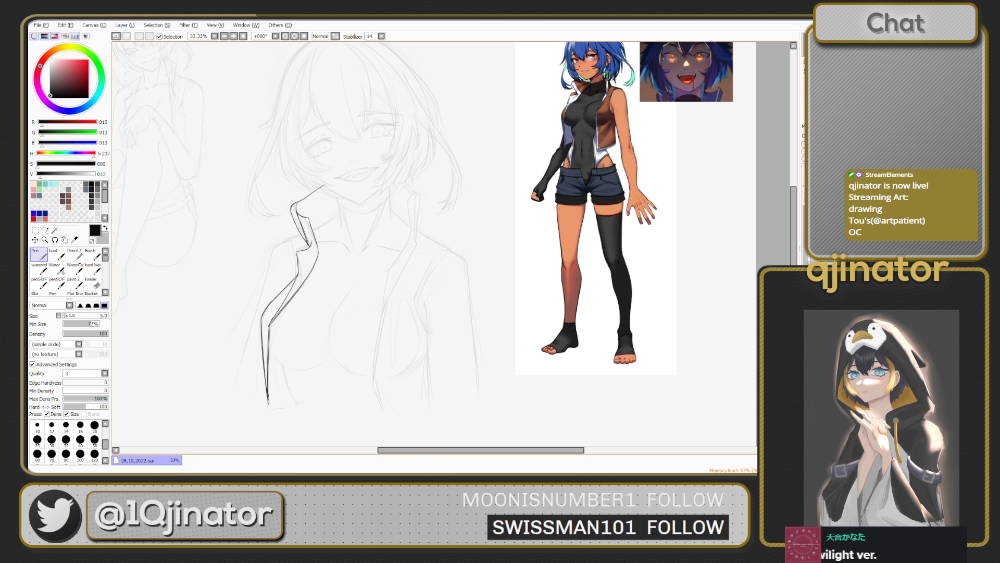
key(e)
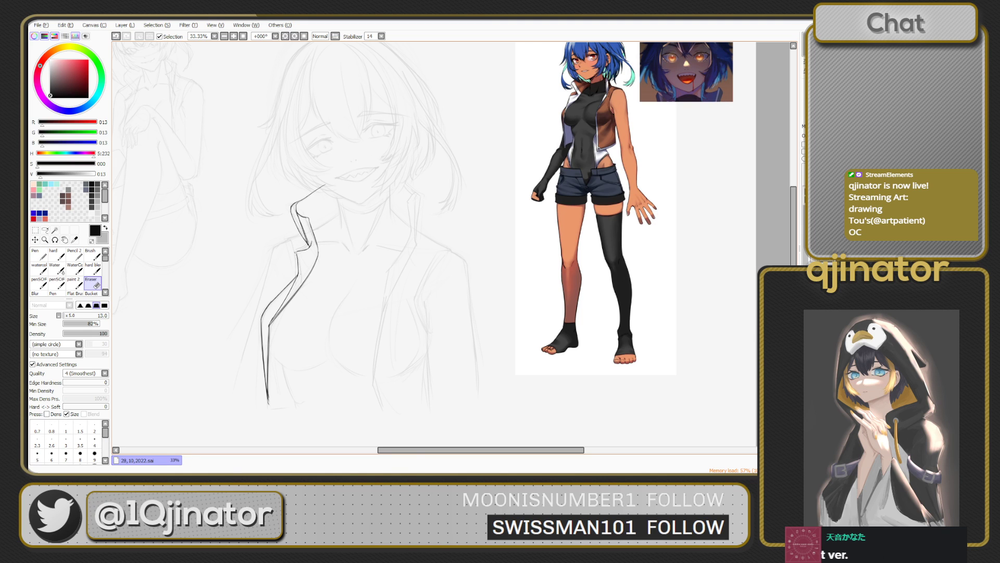
key(n)
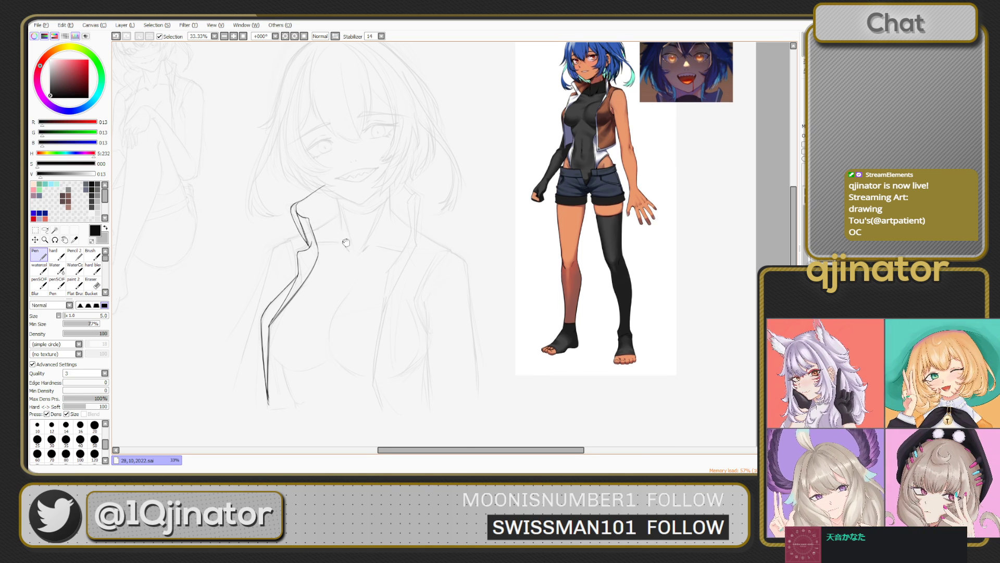
drag(343, 244, 307, 268)
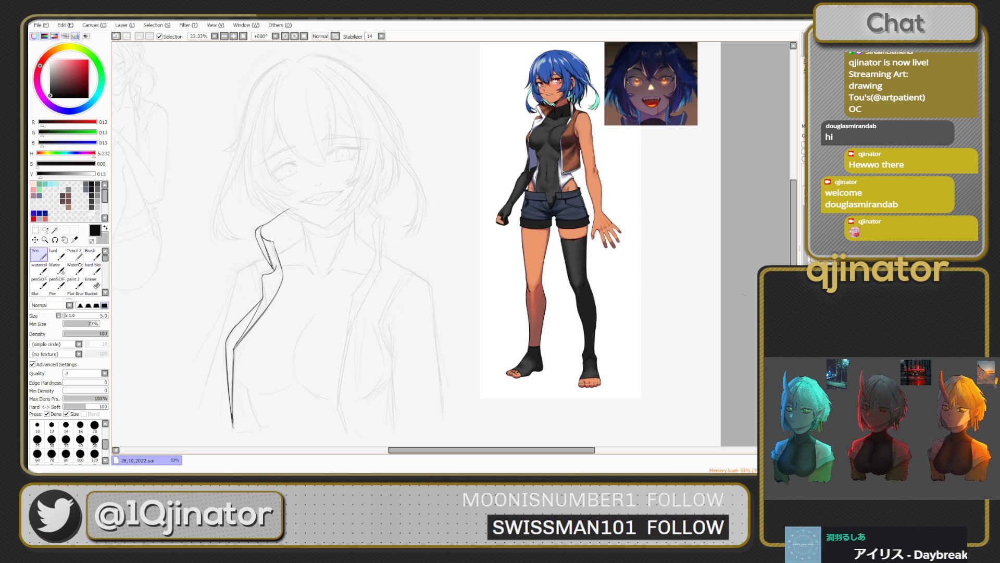
drag(332, 254, 346, 293)
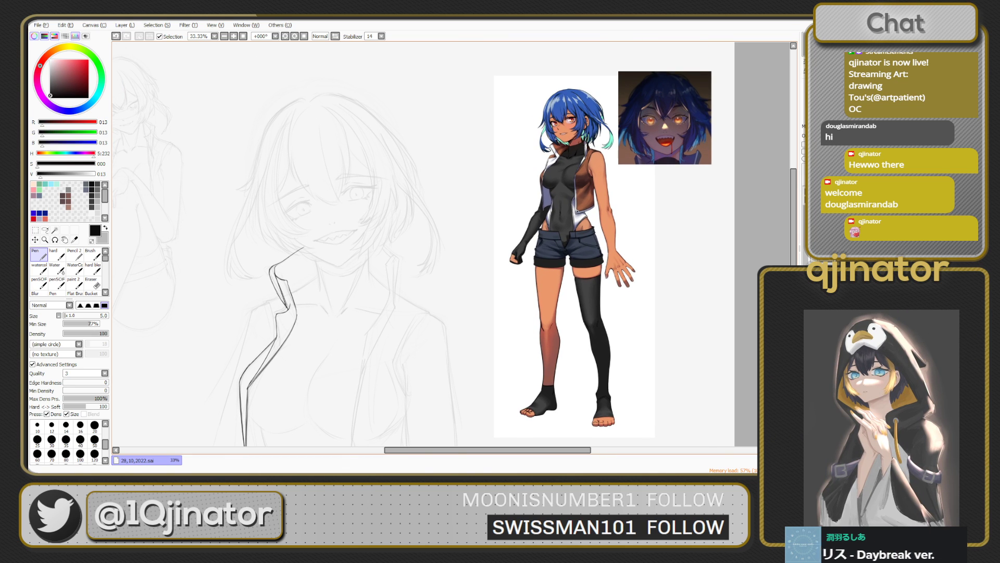
key(e)
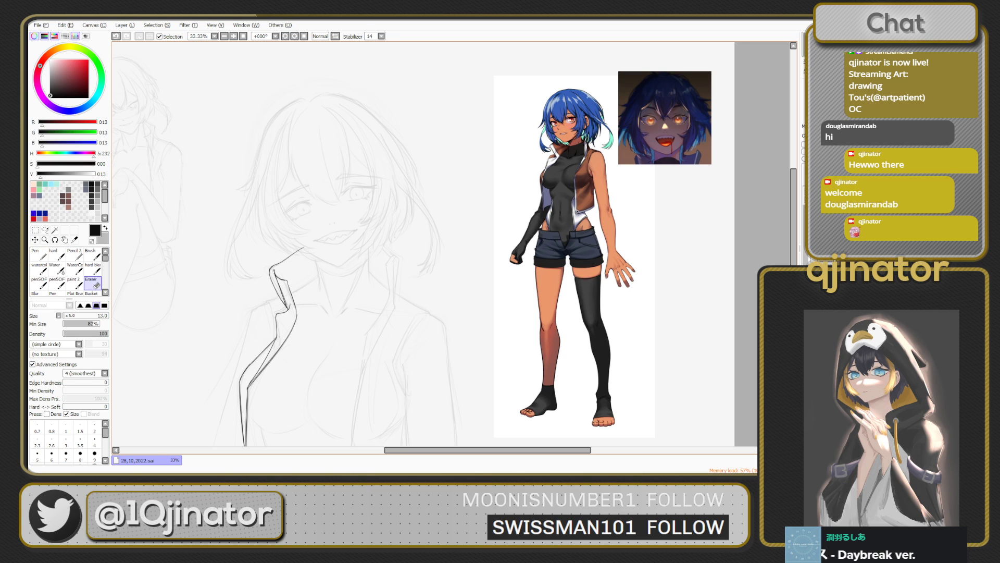
key(n)
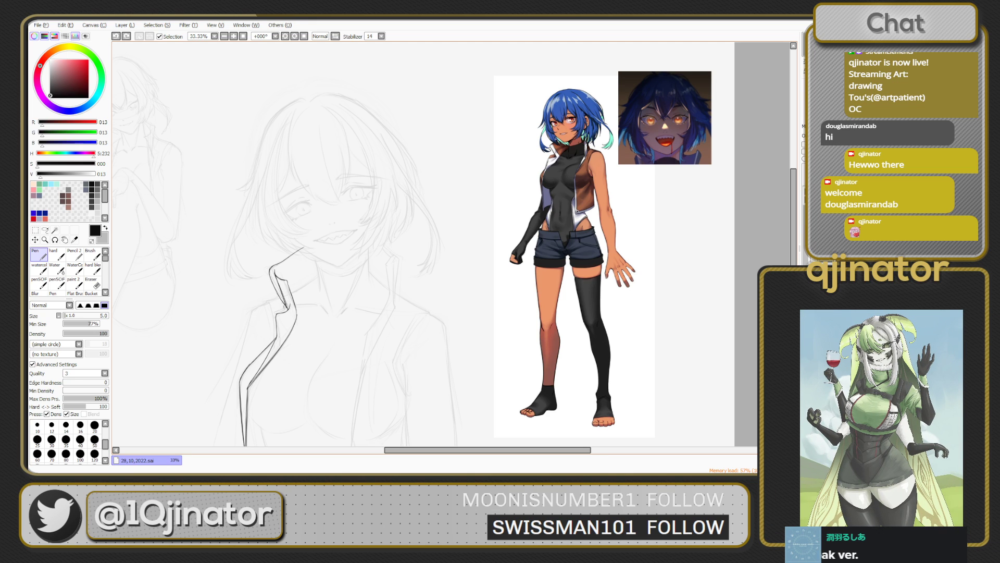
Step: Touch up the inked collar tip with alternating Eraser and Pen strokes, trimming the loose end of its top line near the chin
key(e)
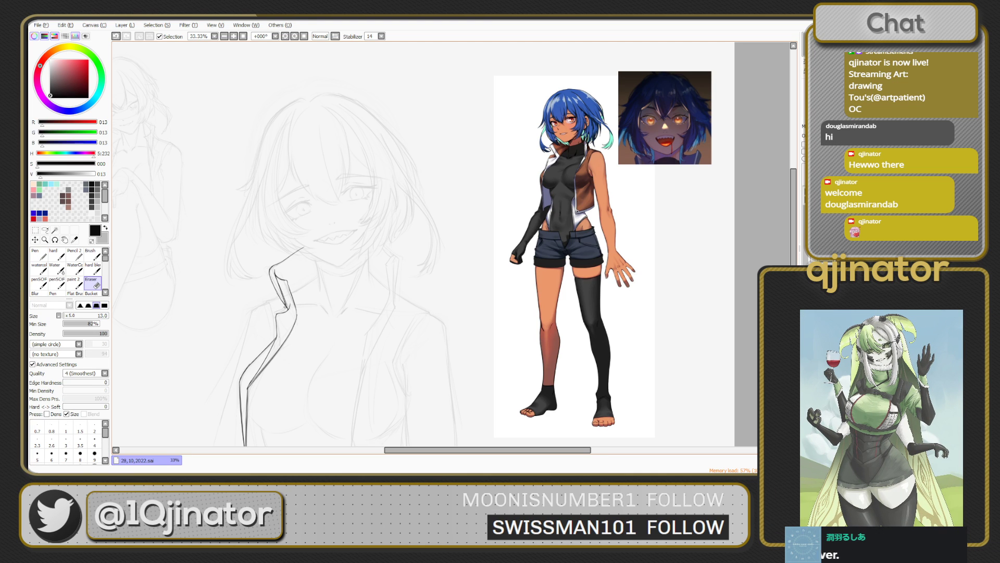
drag(271, 279, 283, 303)
key(n)
key(ctrl+z)
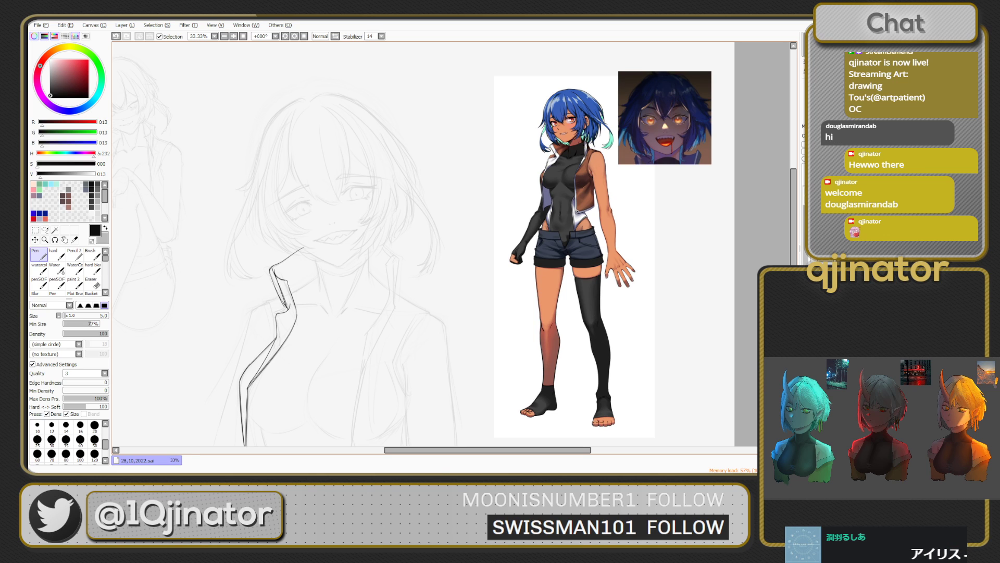
key(e)
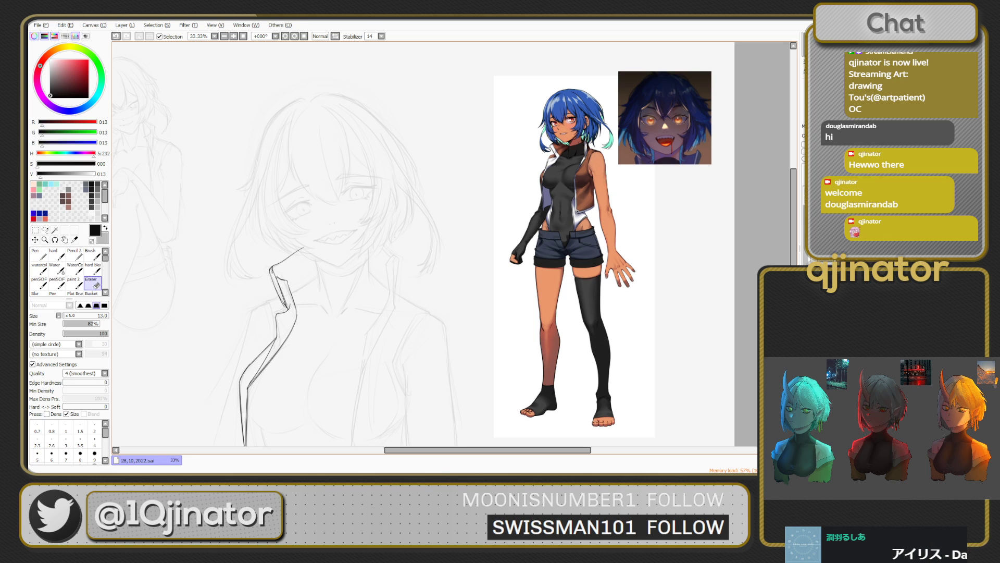
key(n)
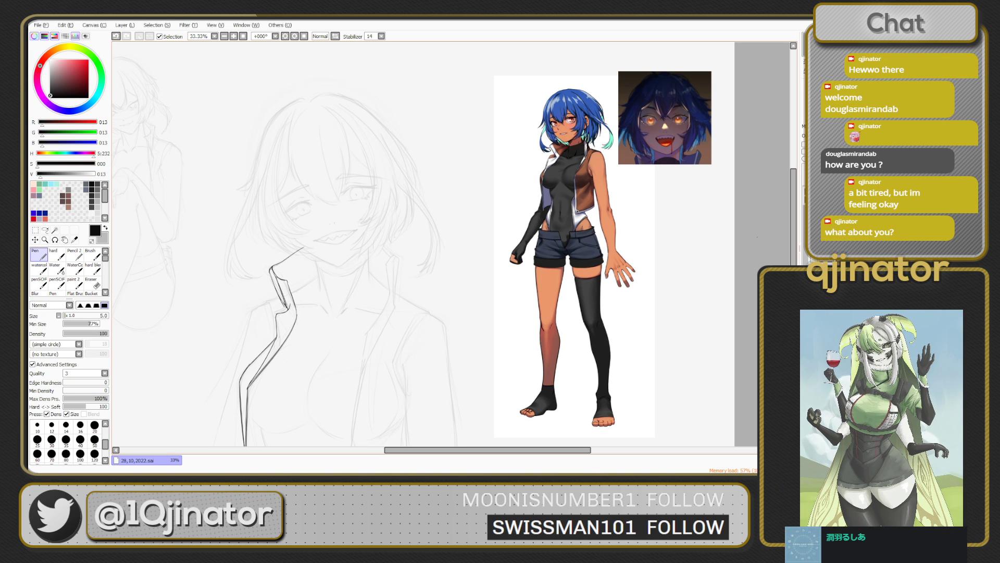
key(e)
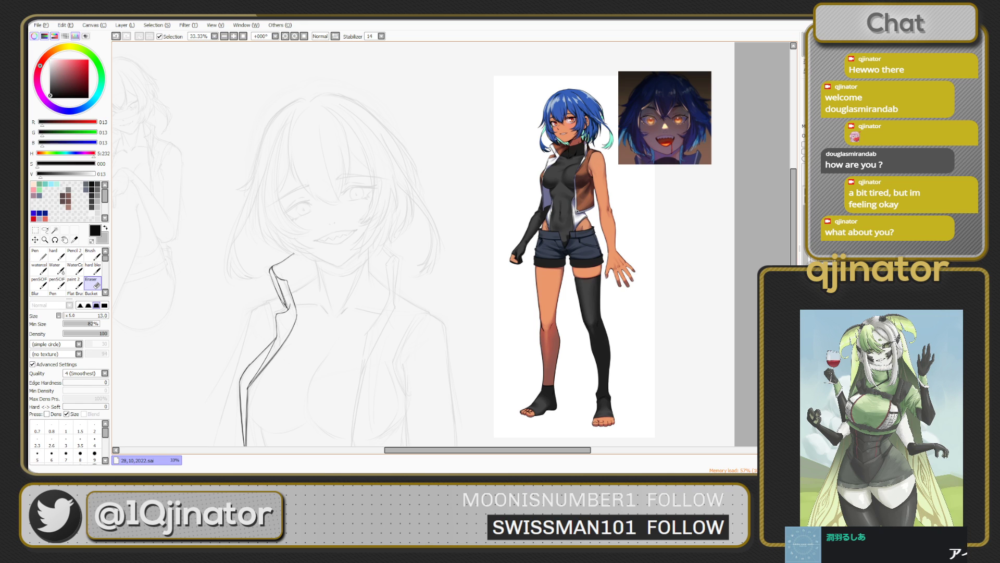
key(n)
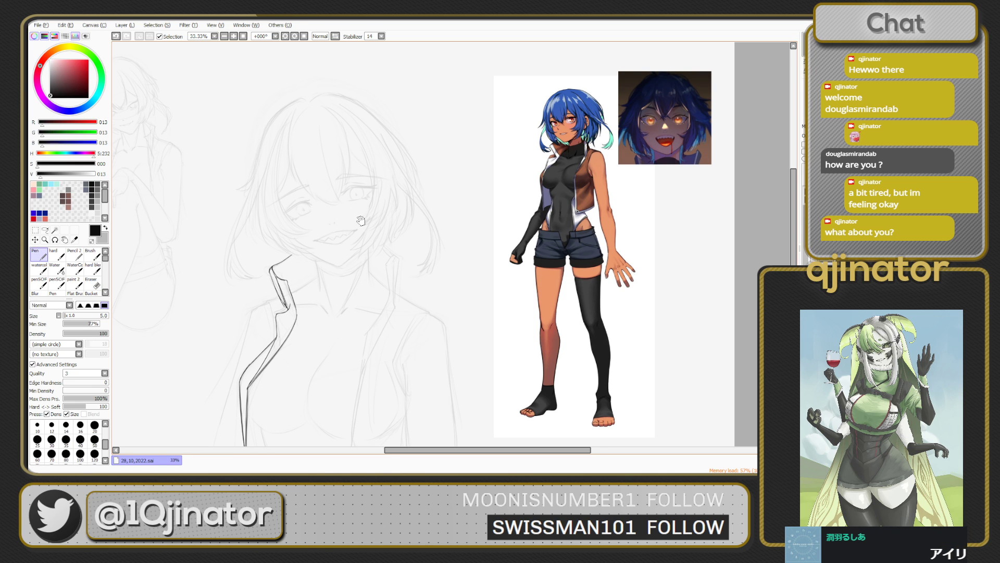
drag(355, 209, 317, 201)
mouse_move(388, 205)
mouse_down()
mouse_move(333, 207)
mouse_move(353, 174)
mouse_up()
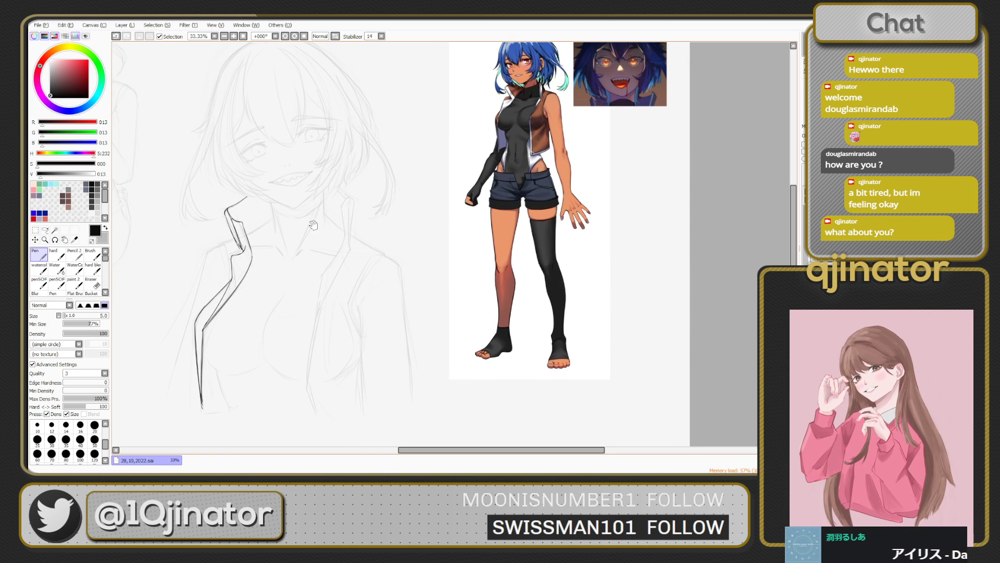
drag(316, 224, 356, 252)
key(e)
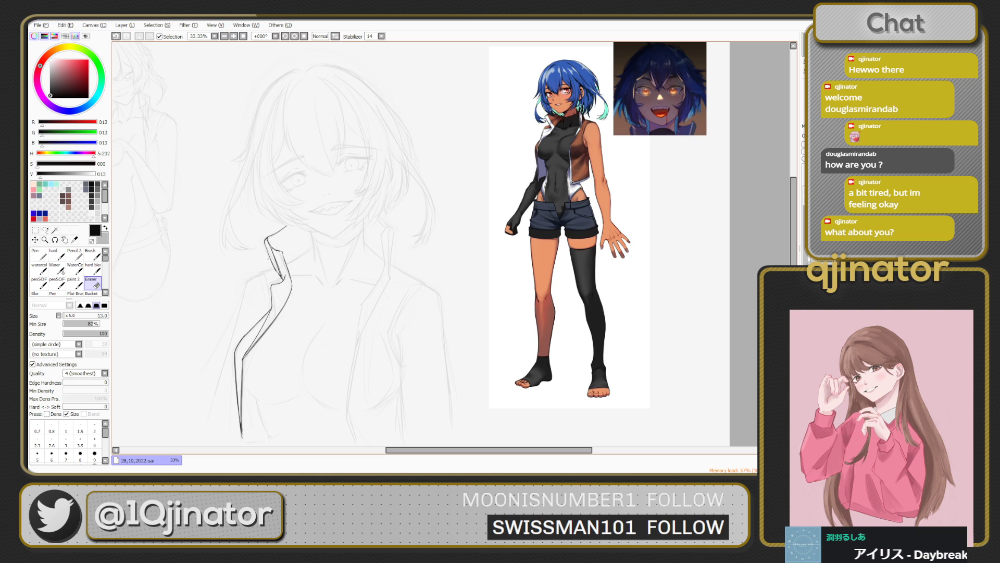
key(n)
Step: Mirror the canvas view and ink a short top edge for the vest's opposite collar below the hair, undoing unsatisfactory strokes
drag(268, 262, 232, 257)
click(335, 36)
drag(539, 120, 279, 131)
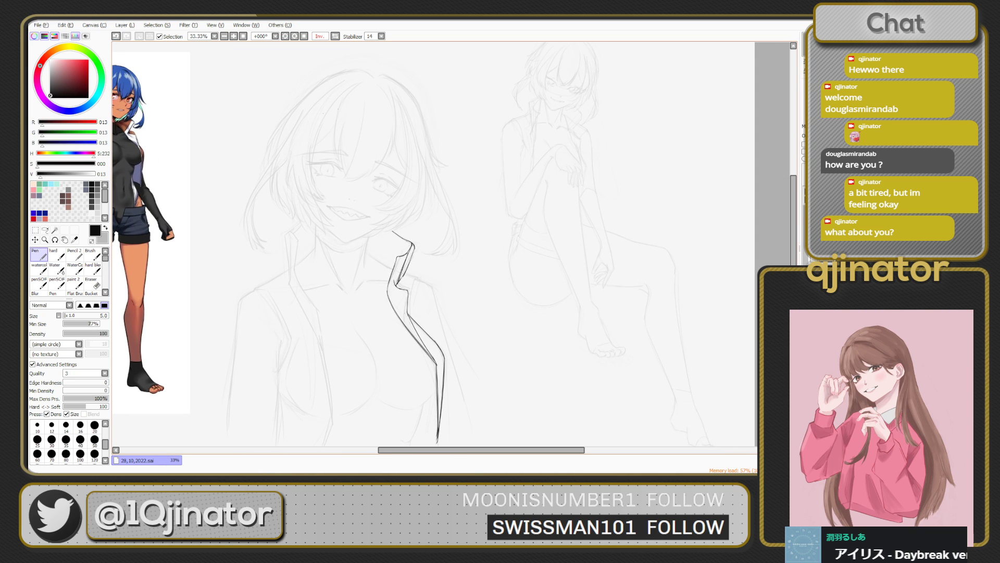
mouse_move(307, 221)
mouse_down()
mouse_move(281, 242)
mouse_move(324, 238)
mouse_move(316, 245)
mouse_up()
key(ctrl+z)
key(ctrl+z)
key(ctrl+z)
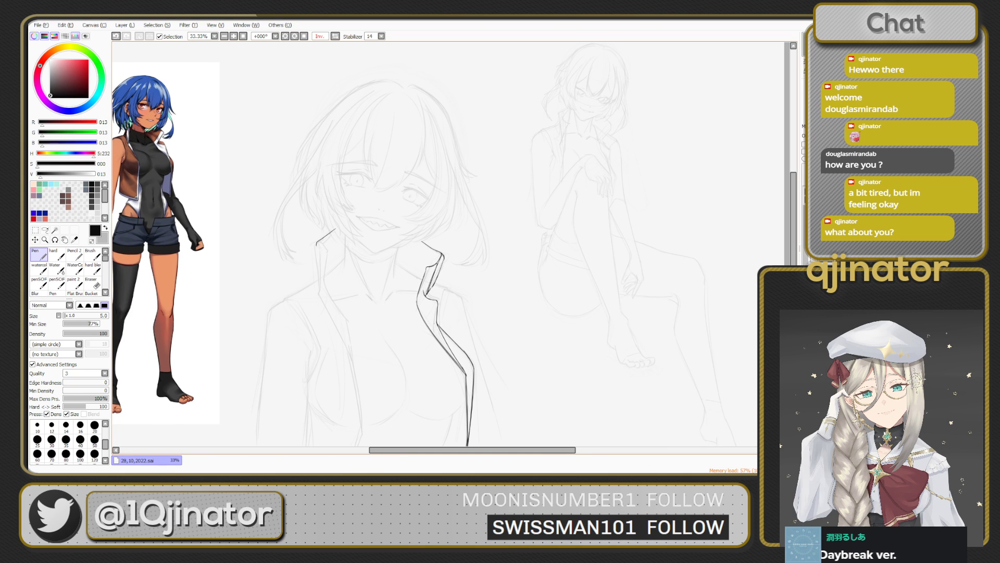